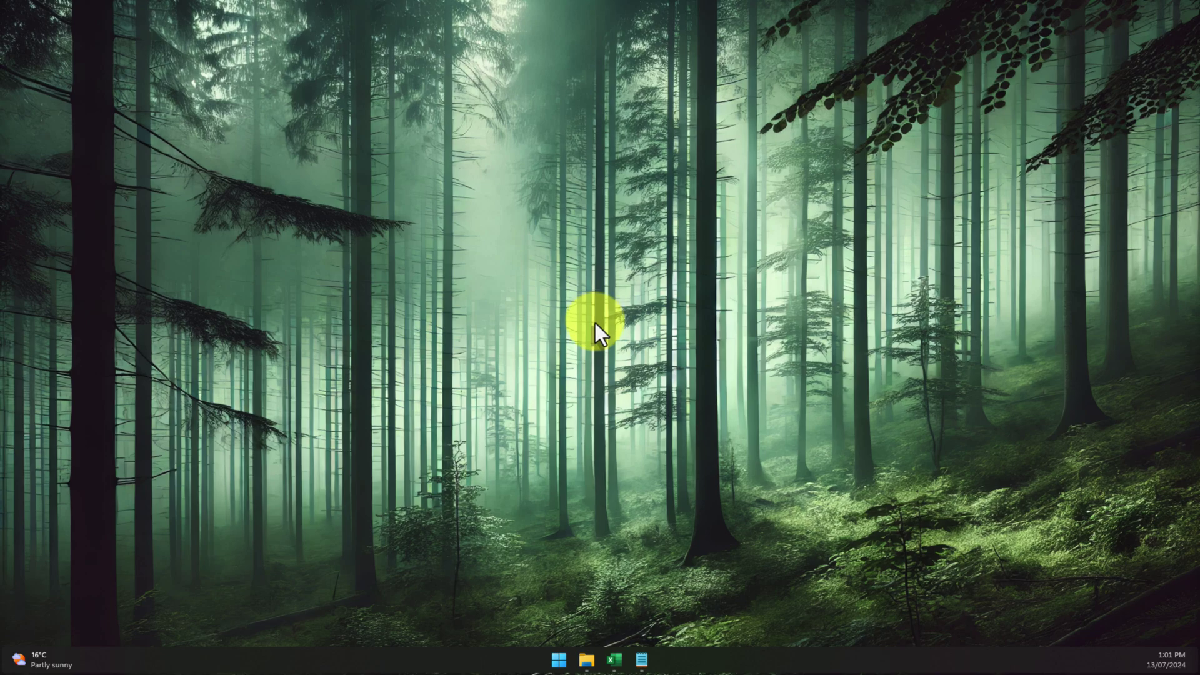
Step: Show the still-empty Folder Creation Demo folder on the Desktop in File Explorer, creating nothing
{"action": "left_click", "coordinate": [586, 660]}
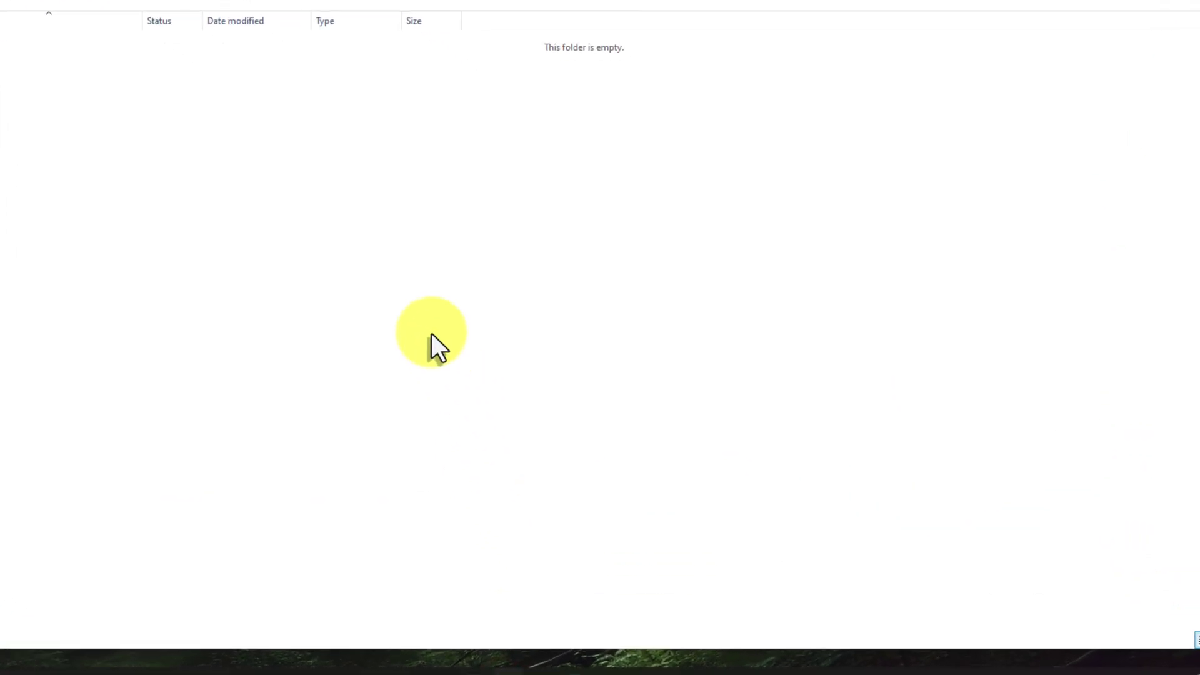
{"action": "right_click", "coordinate": [299, 130]}
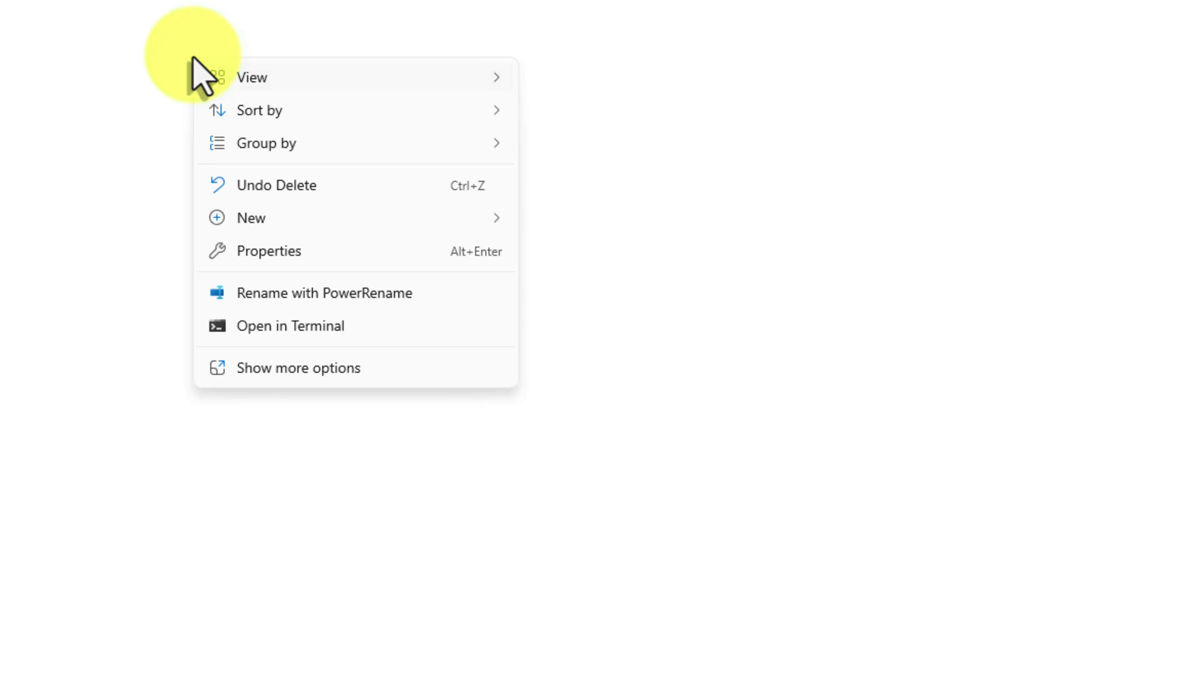
{"action": "mouse_move", "coordinate": [350, 217]}
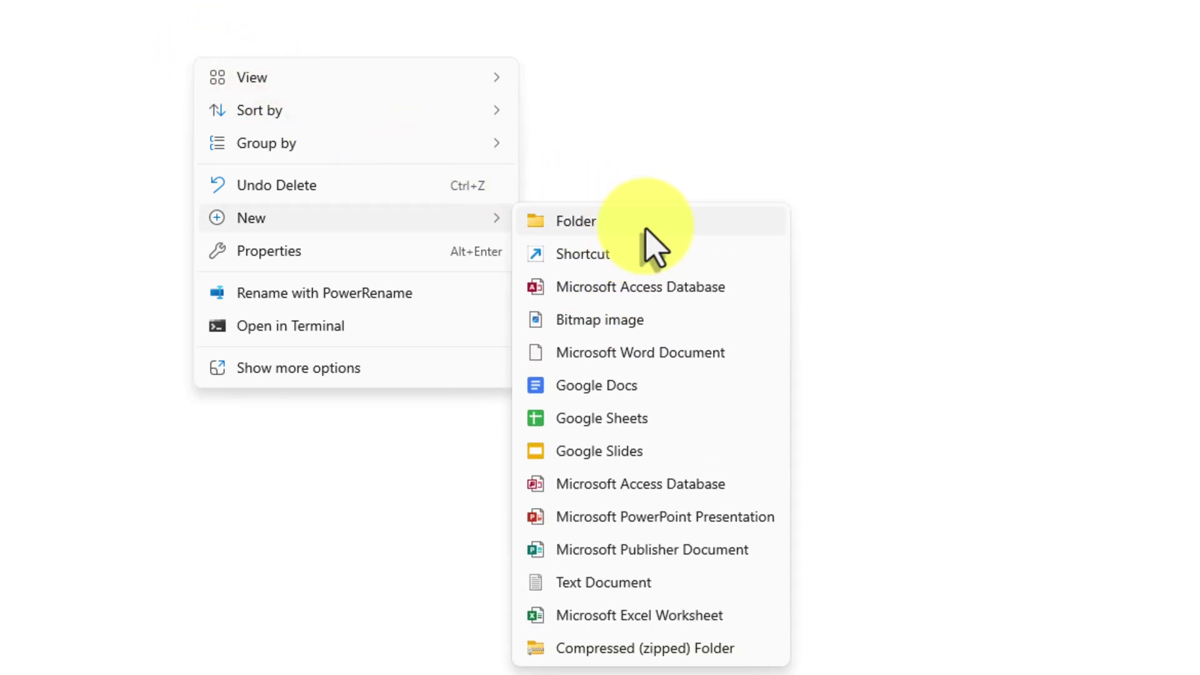
{"action": "left_click", "coordinate": [624, 73]}
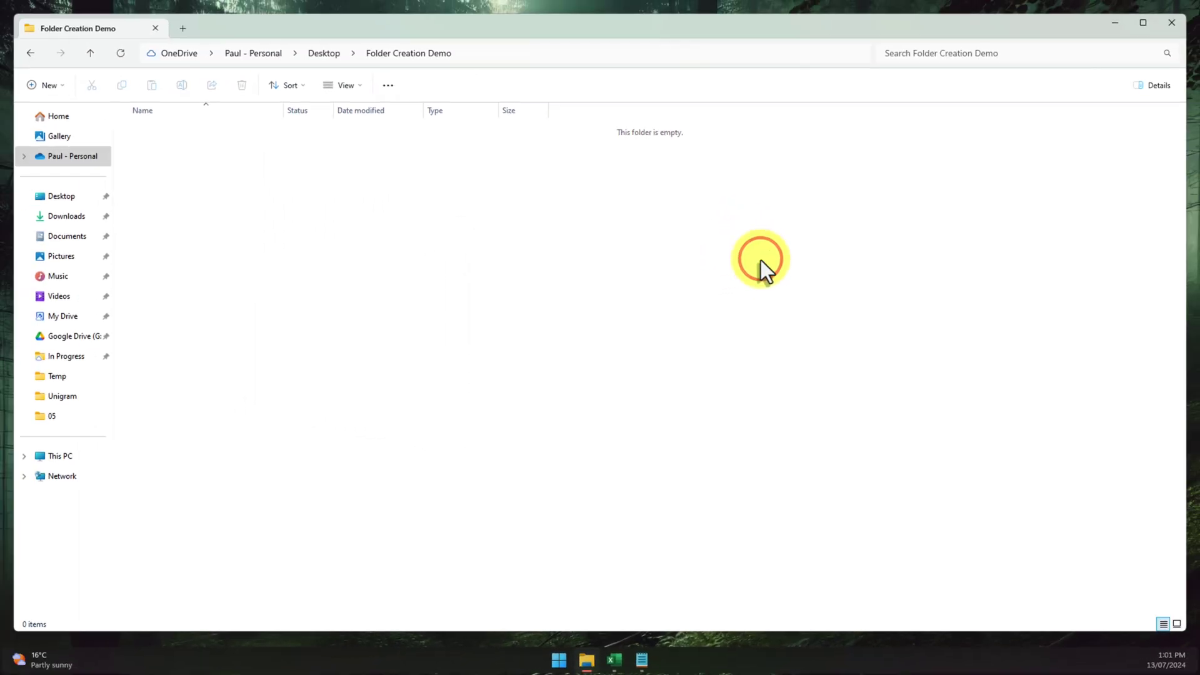
Step: Switch to the Folder Creation.xlsb workbook and browse the company names in column A
{"action": "left_click", "coordinate": [616, 664]}
{"action": "left_click", "coordinate": [471, 260]}
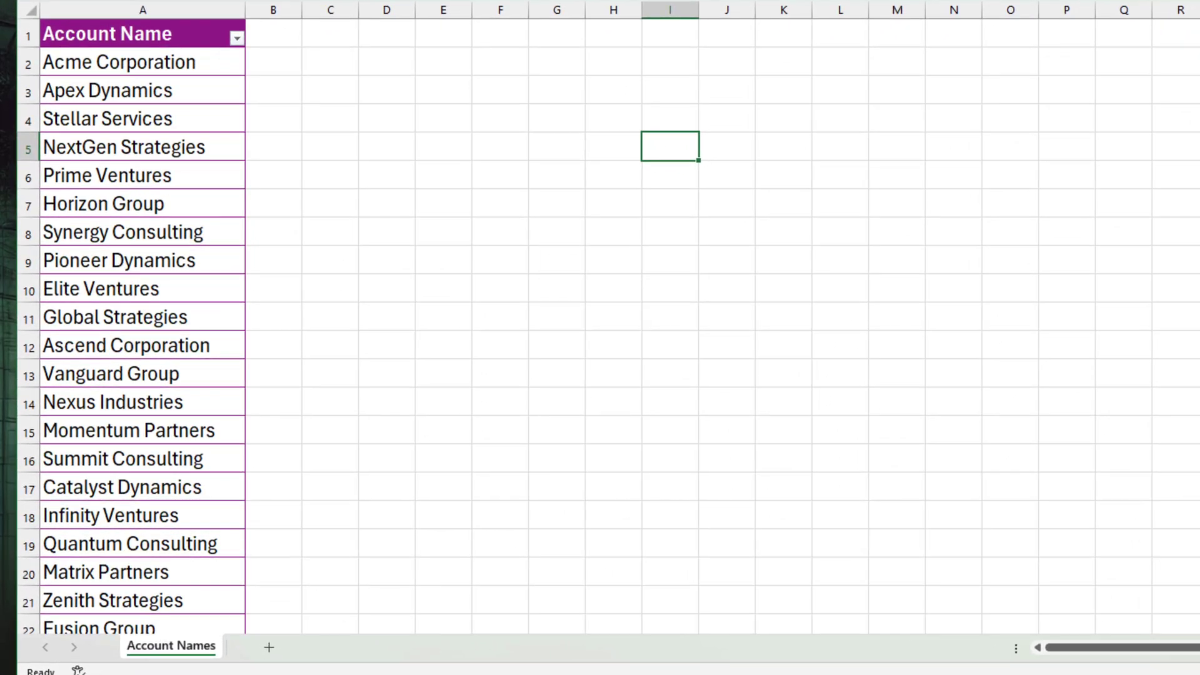
{"action": "scroll", "coordinate": [248, 78], "scroll_direction": "down", "scroll_amount": 20}
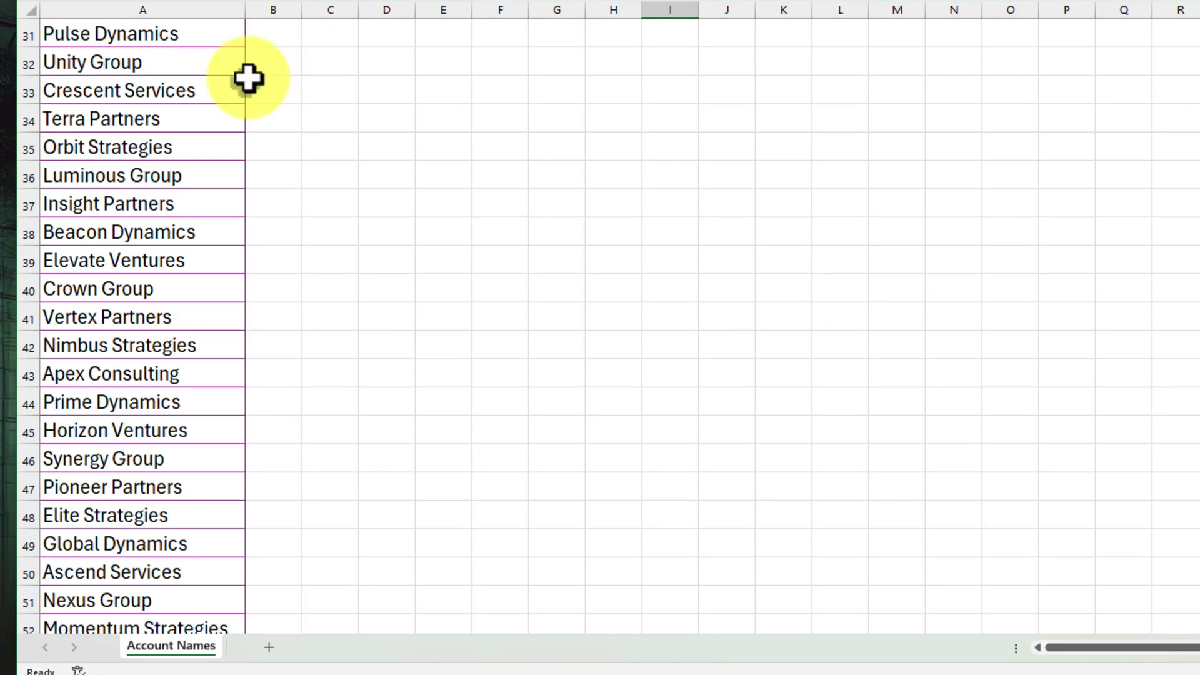
{"action": "scroll", "coordinate": [248, 78], "scroll_direction": "down", "scroll_amount": 20}
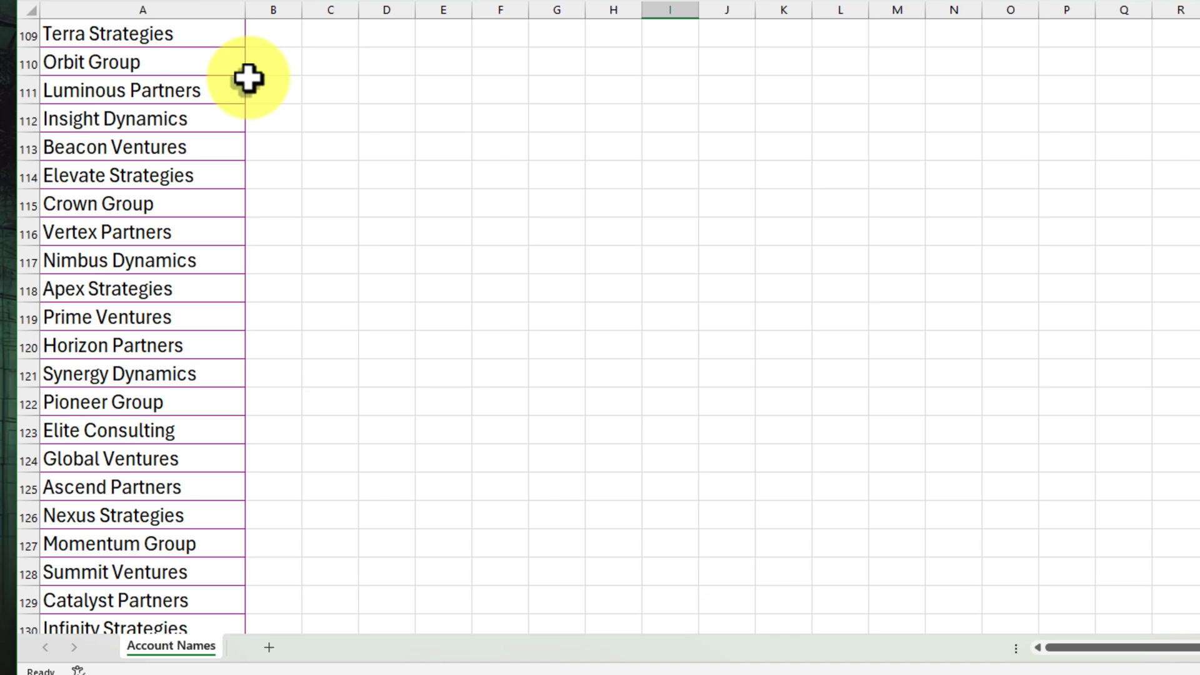
{"action": "scroll", "coordinate": [248, 77], "scroll_direction": "up", "scroll_amount": 20}
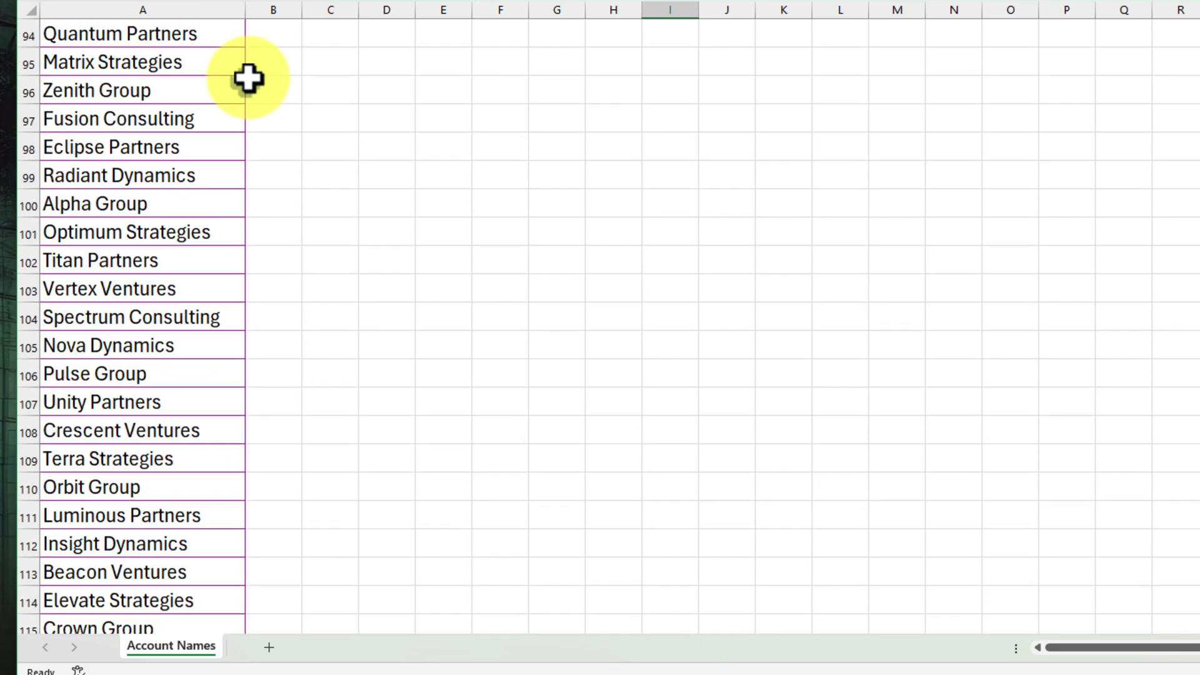
{"action": "scroll", "coordinate": [249, 78], "scroll_direction": "up", "scroll_amount": 20}
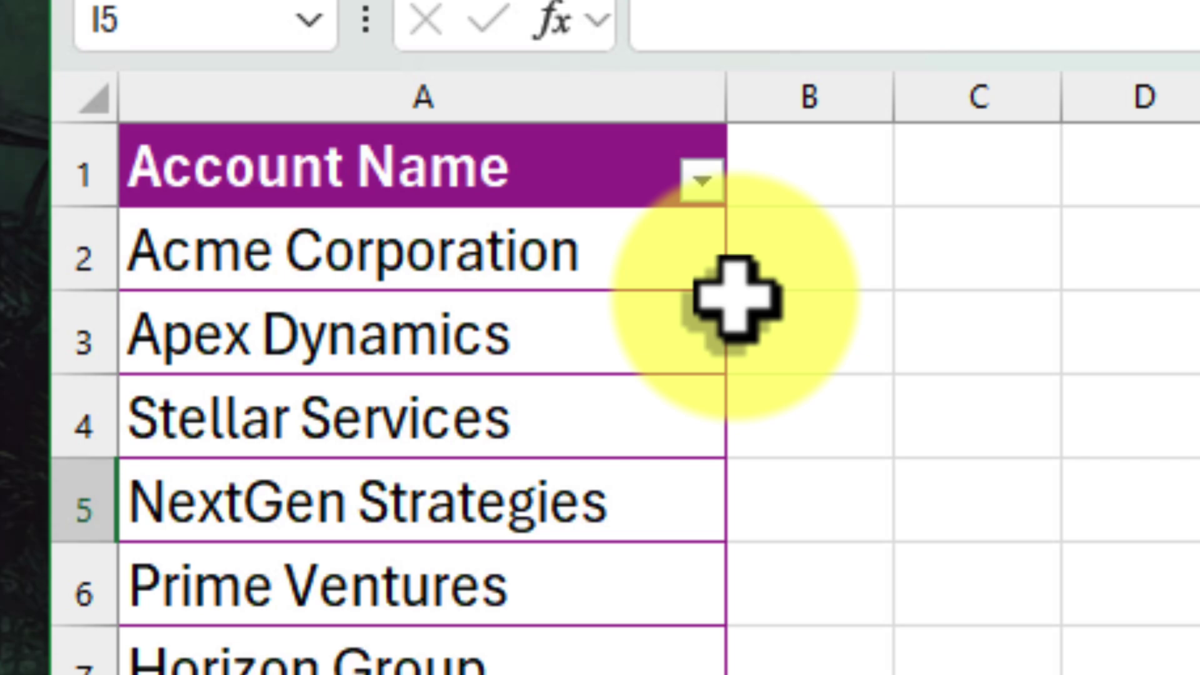
{"action": "left_click", "coordinate": [580, 81]}
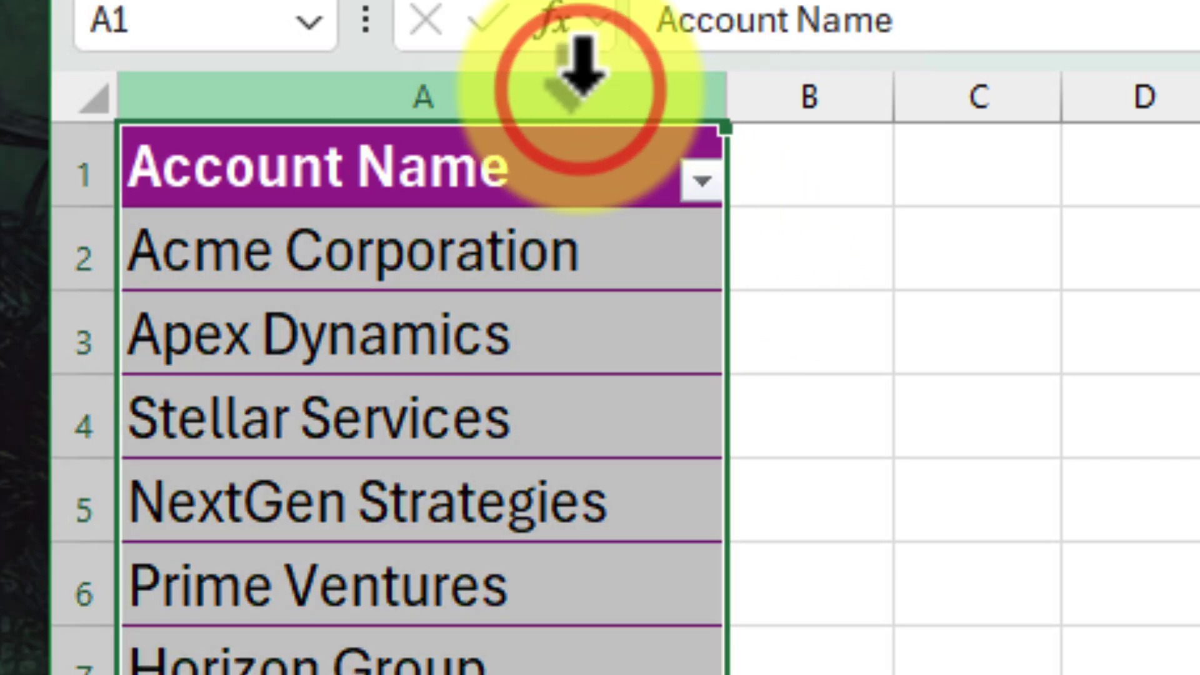
{"action": "left_click", "coordinate": [583, 169]}
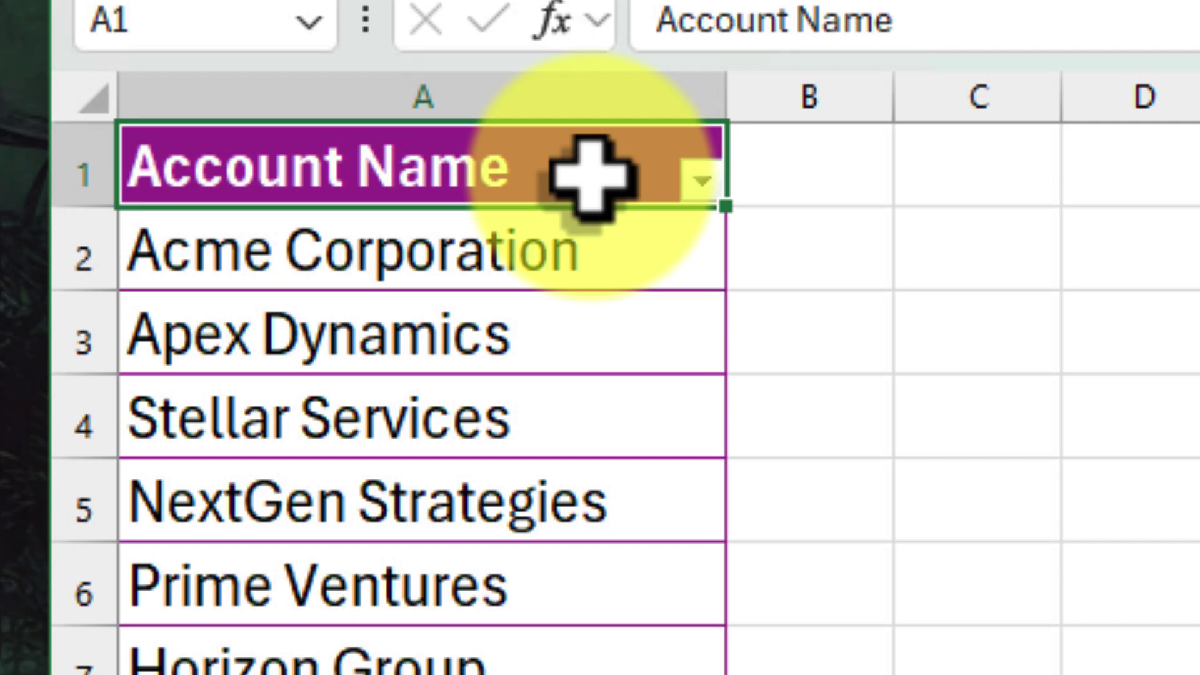
{"action": "left_click", "coordinate": [795, 166]}
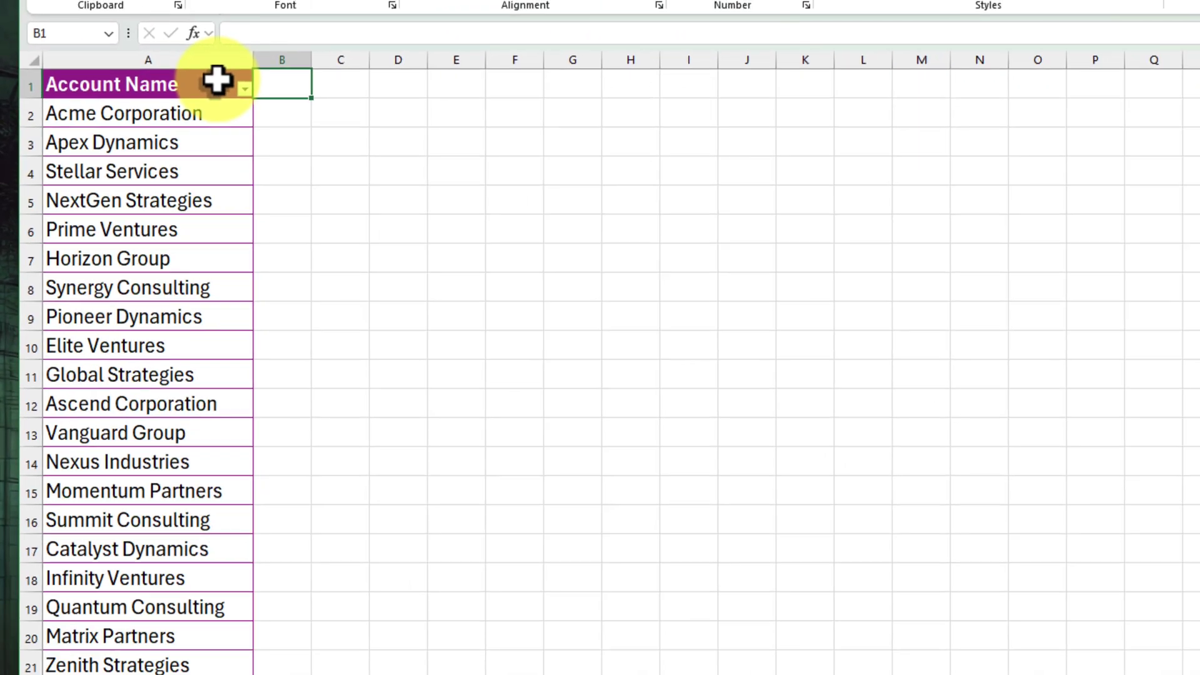
Step: Insert a table column right of Account Name, widen column B, and title it 'Folder Command'
{"action": "right_click", "coordinate": [219, 82]}
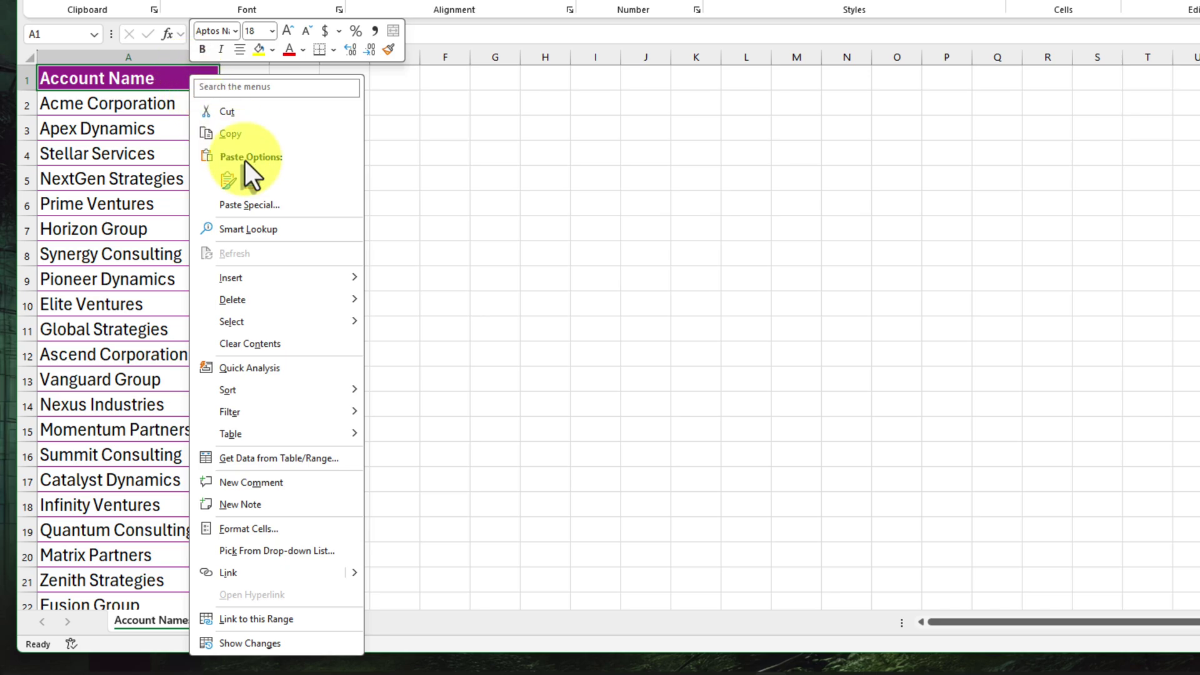
{"action": "mouse_move", "coordinate": [325, 282]}
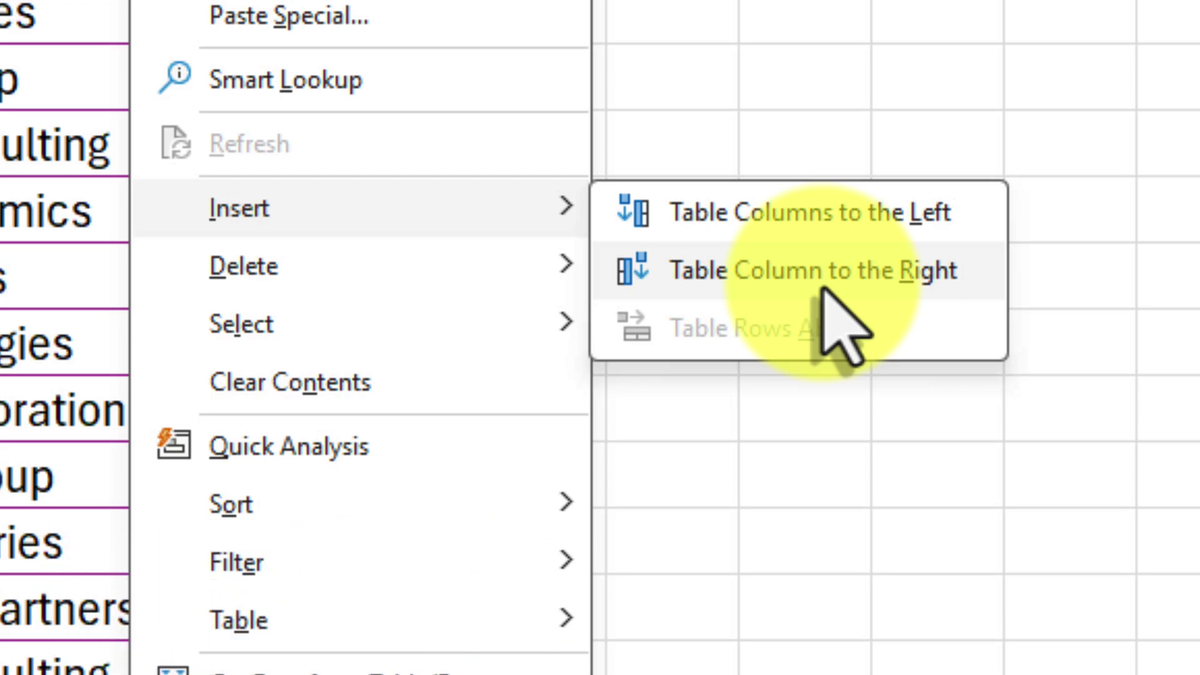
{"action": "left_click", "coordinate": [823, 284]}
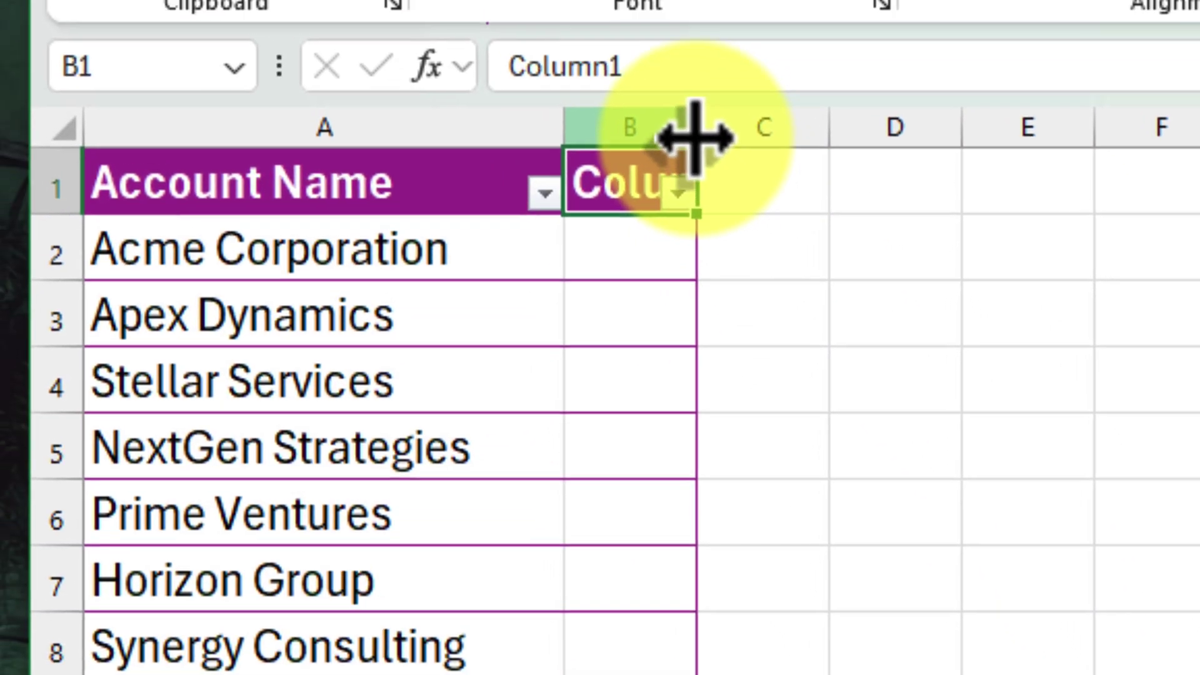
{"action": "left_click_drag", "start_coordinate": [705, 152], "coordinate": [1119, 207]}
{"action": "double_click", "coordinate": [772, 192]}
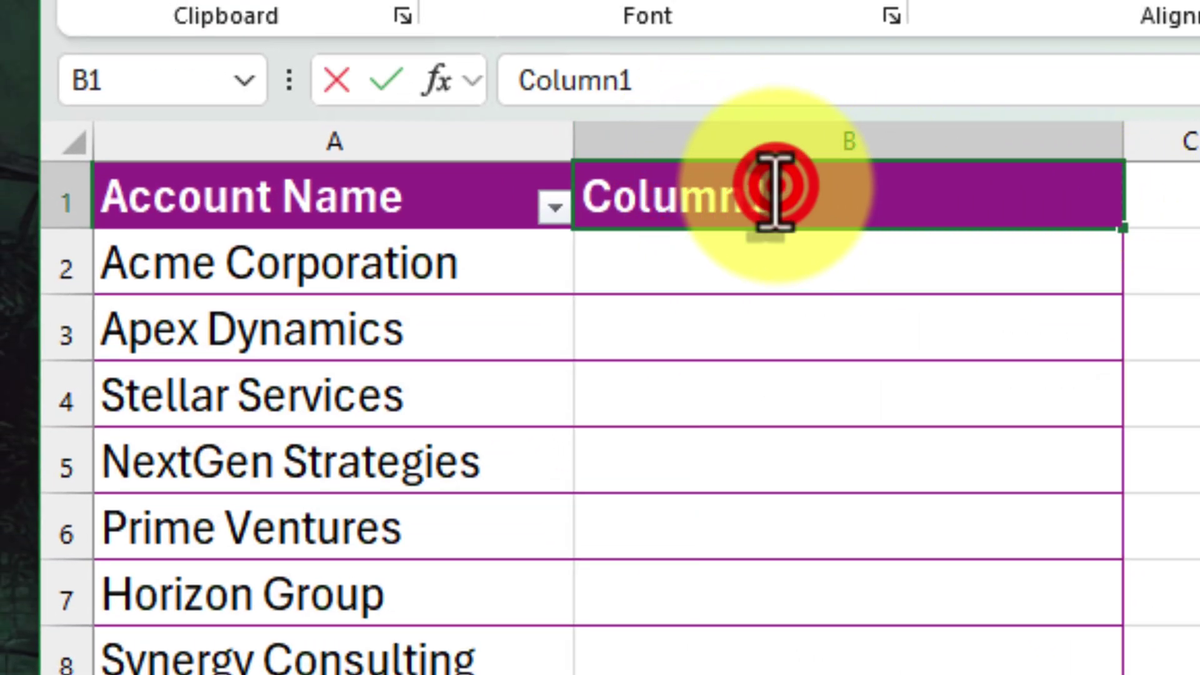
{"action": "key", "text": "shift+Home"}
{"action": "type", "text": "F"}
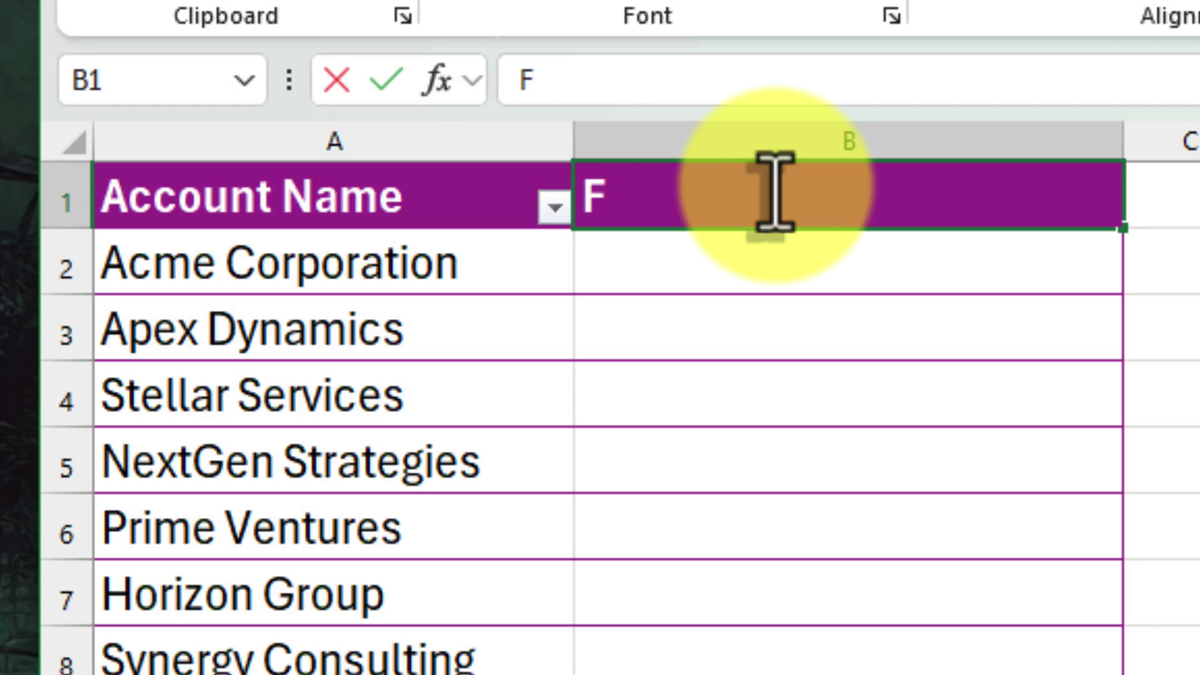
{"action": "type", "text": "older Command"}
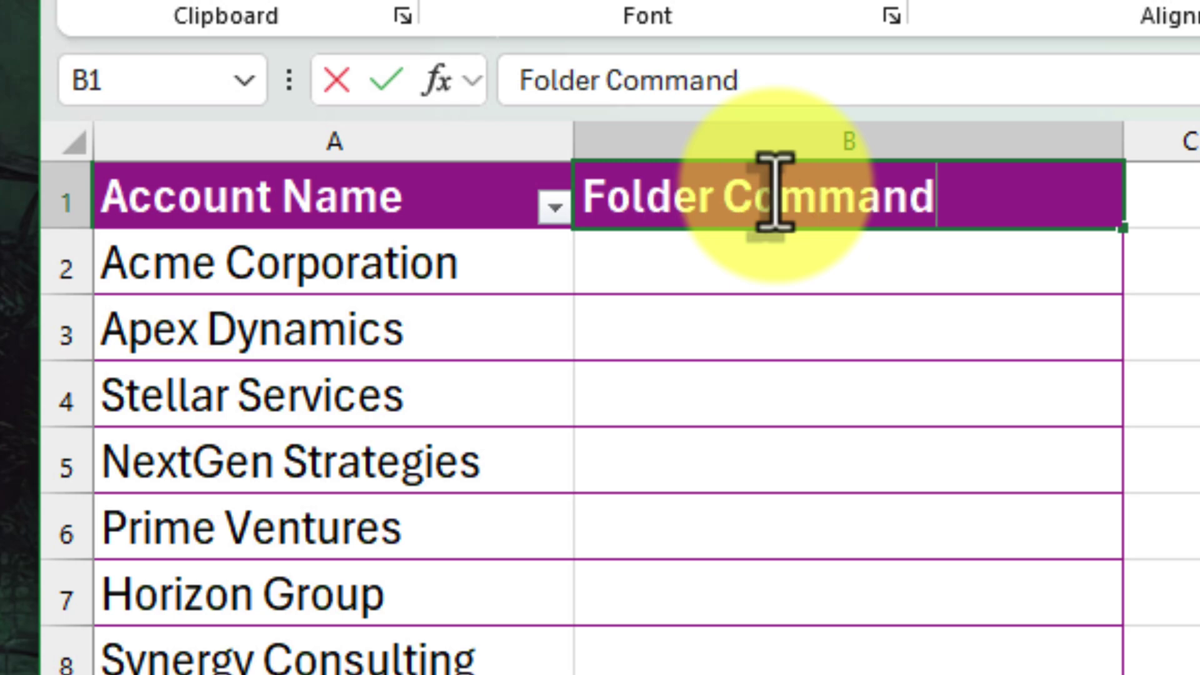
{"action": "key", "text": "Return"}
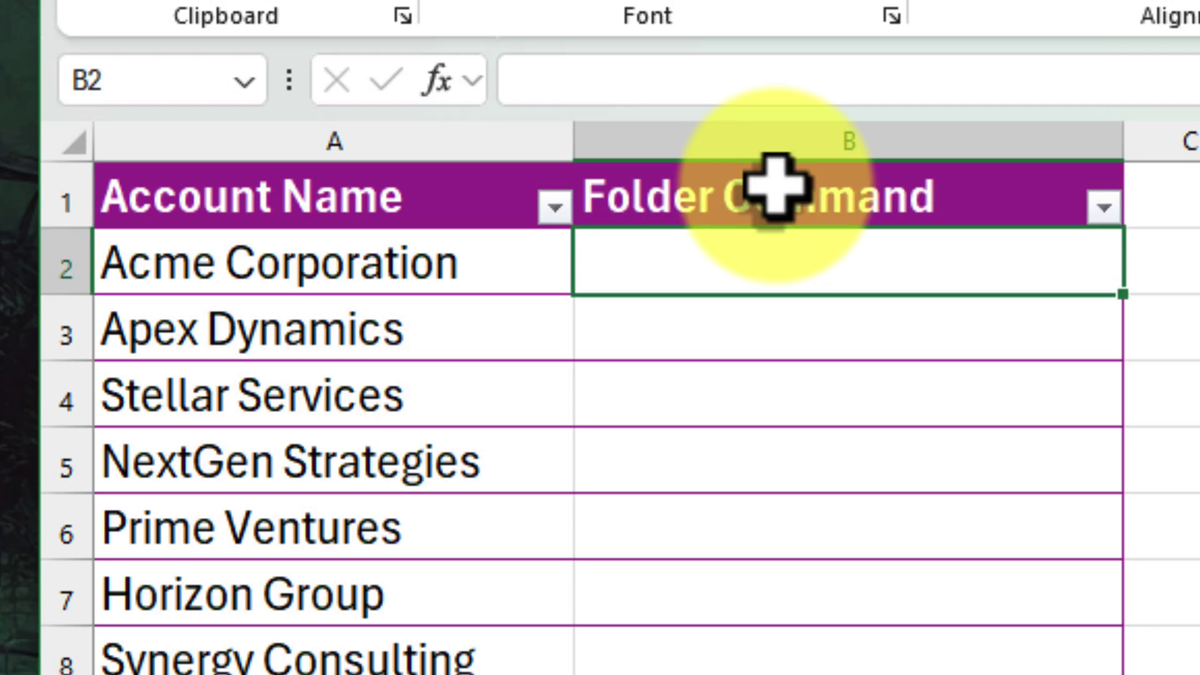
Step: Enter the command MD "Acme Corporation" in cell B2
{"action": "left_click", "coordinate": [1083, 270]}
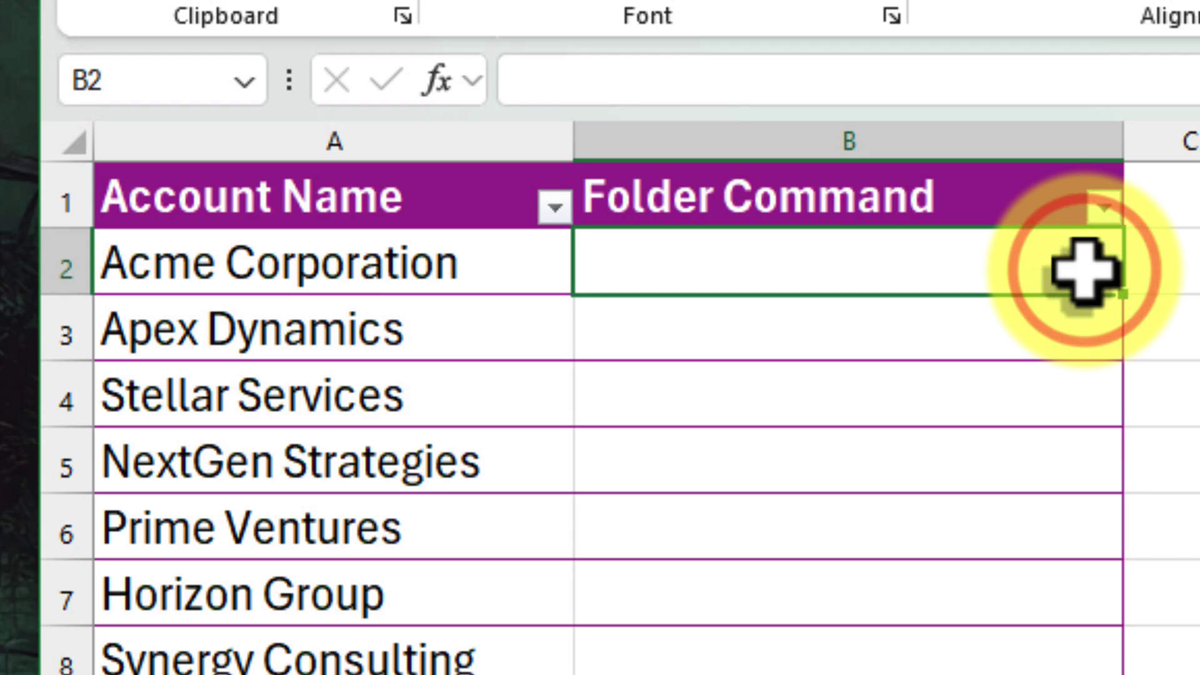
{"action": "type", "text": "M"}
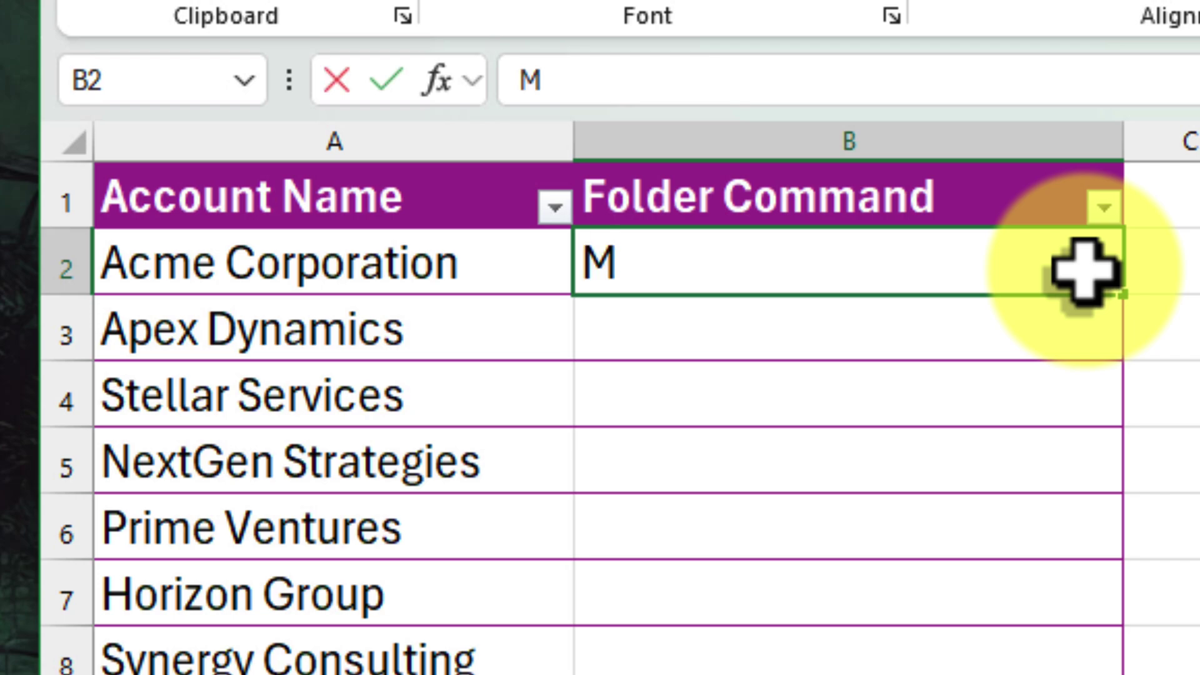
{"action": "type", "text": "D \"Acm"}
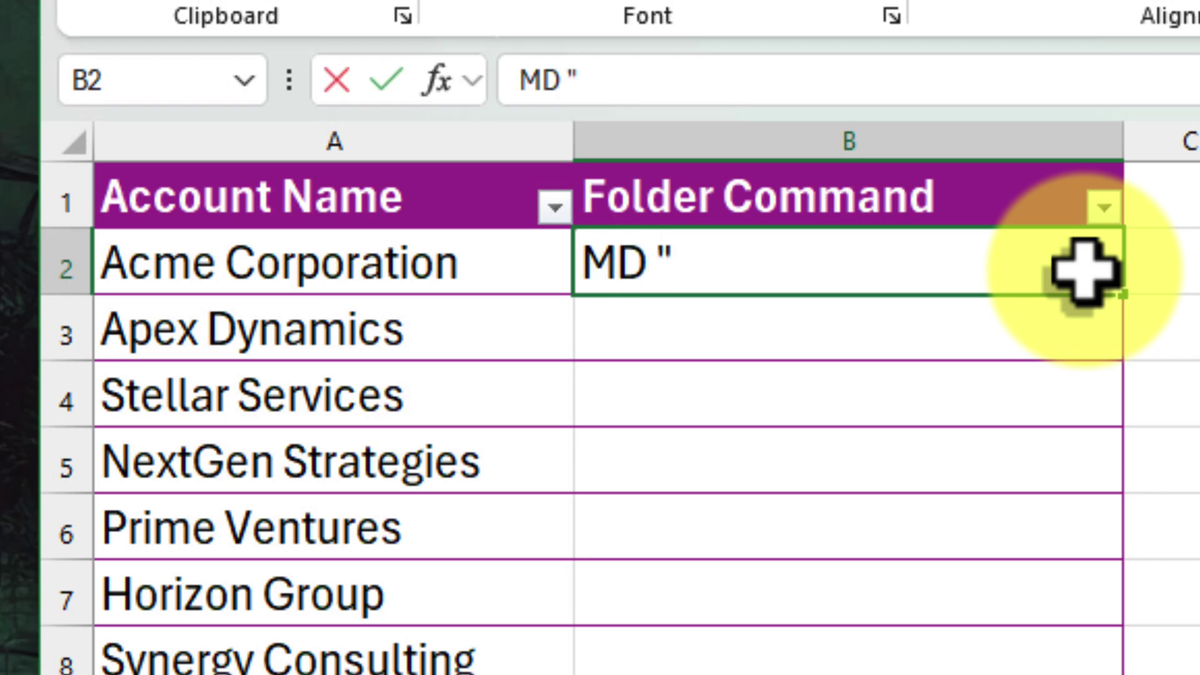
{"action": "type", "text": "en"}
{"action": "key", "text": "BackSpace"}
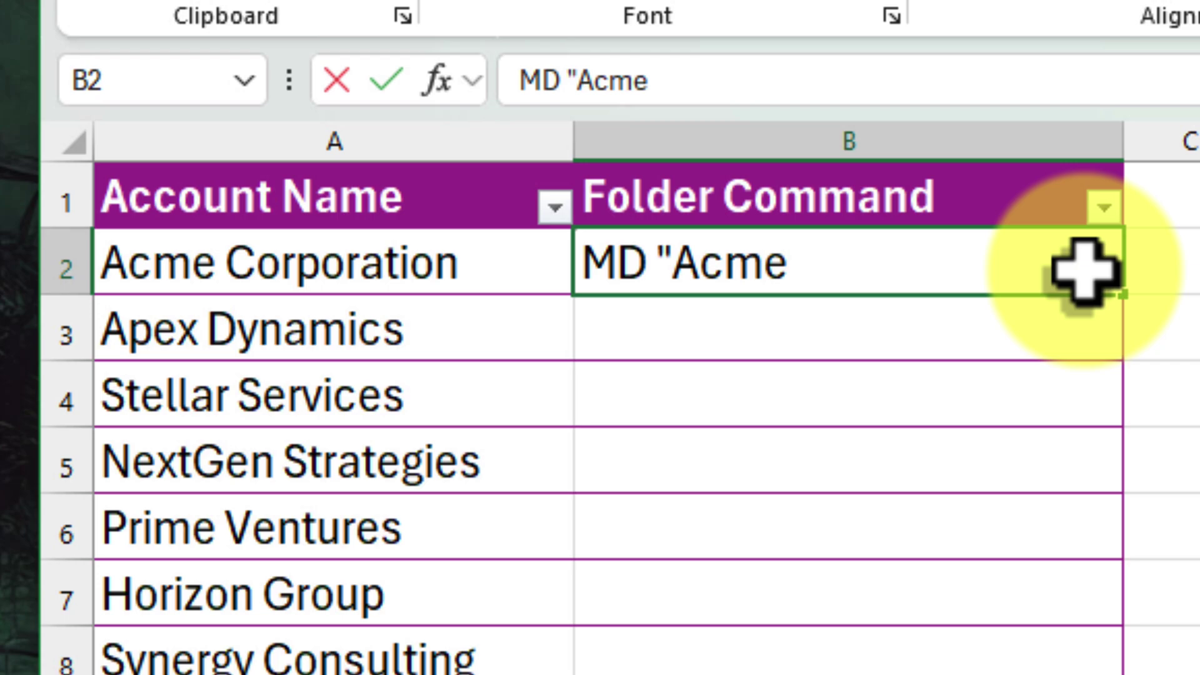
{"action": "type", "text": "Corpor"}
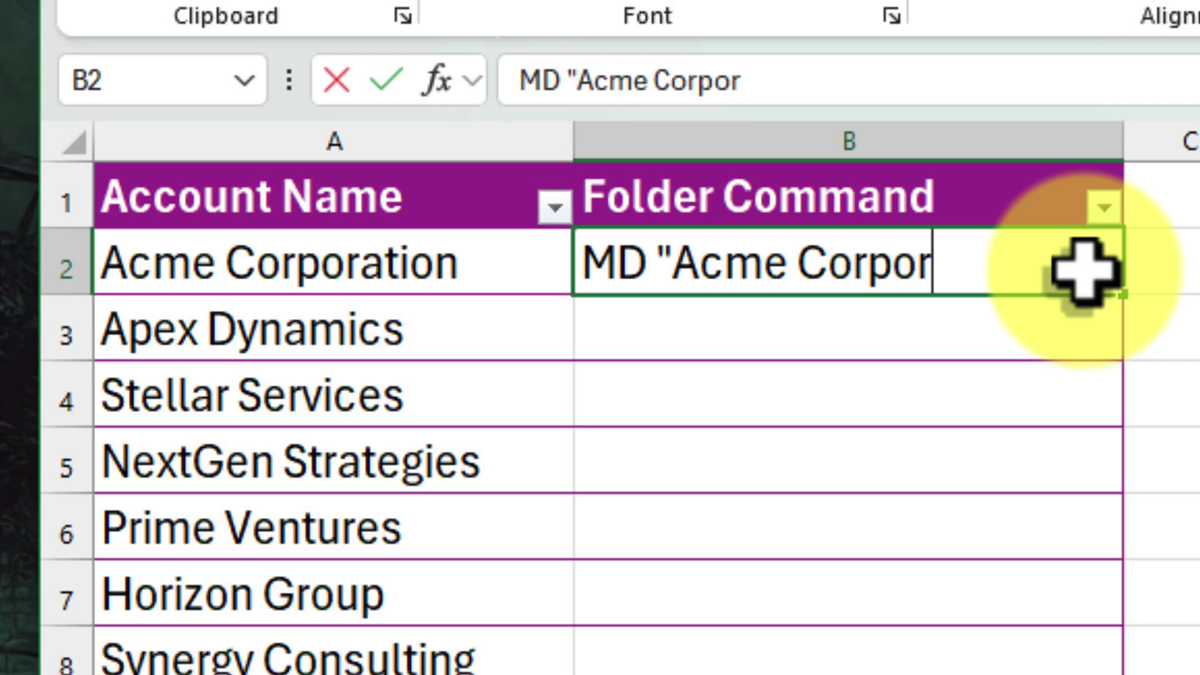
{"action": "type", "text": "ation\""}
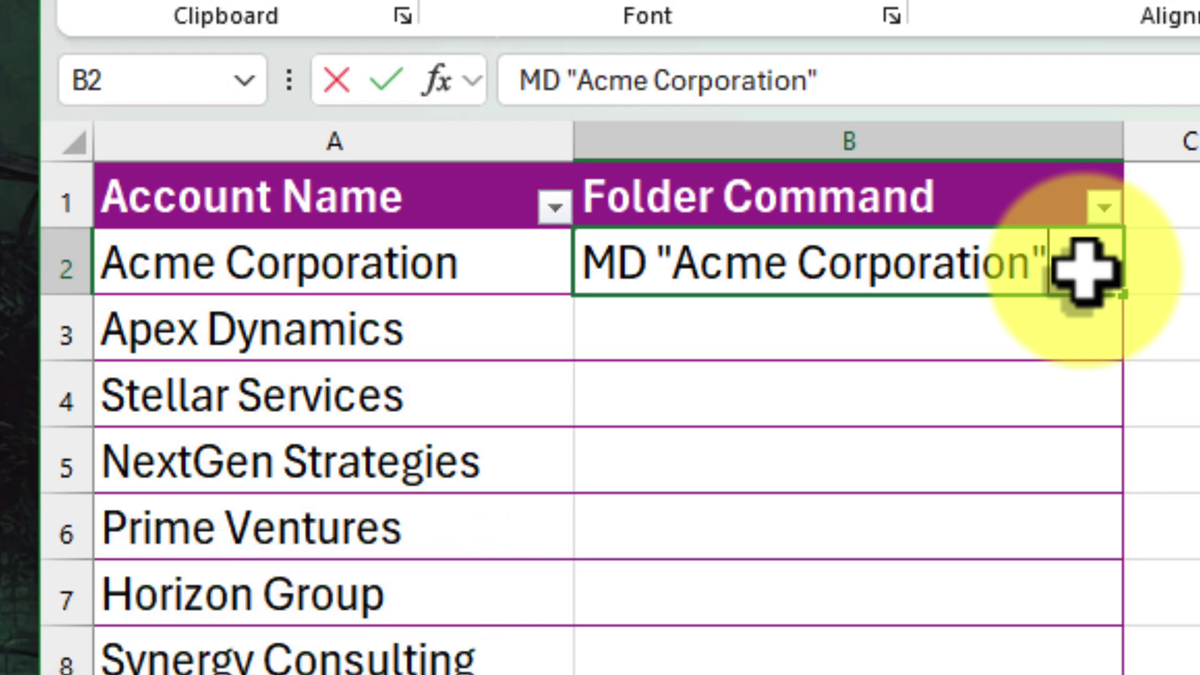
{"action": "key", "text": "Return"}
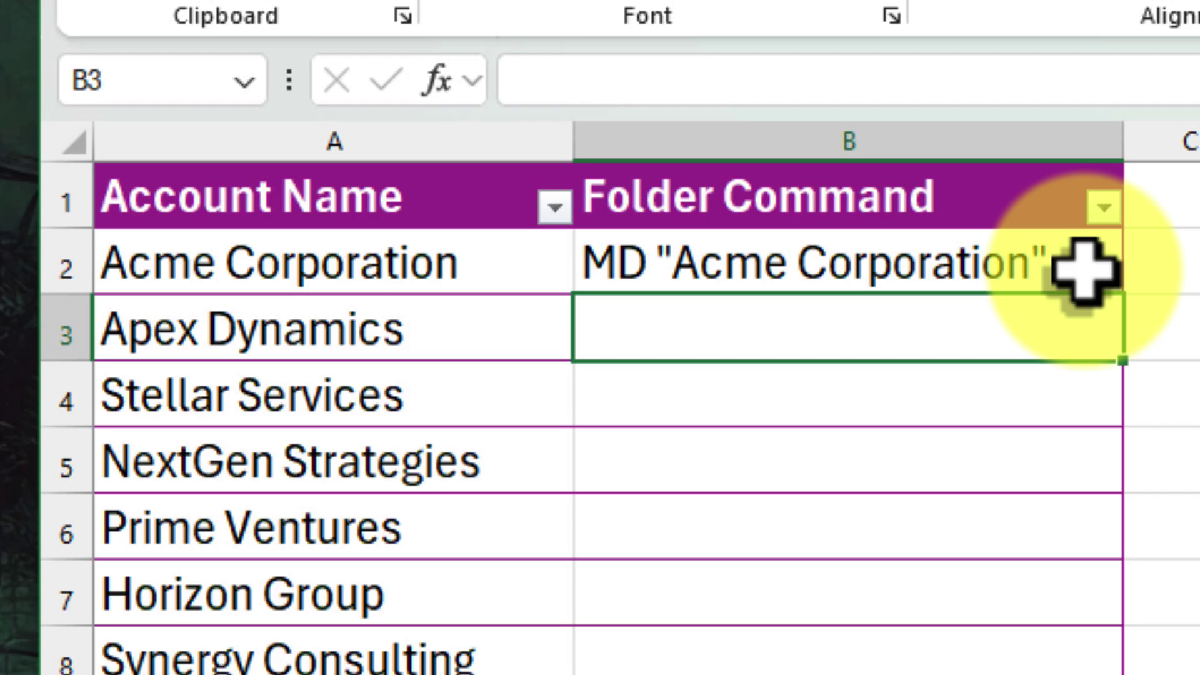
Step: Start MD "Apex in B3 and accept Flash Fill to fill commands down to row 141
{"action": "key", "text": "F2"}
{"action": "type", "text": "MD "}
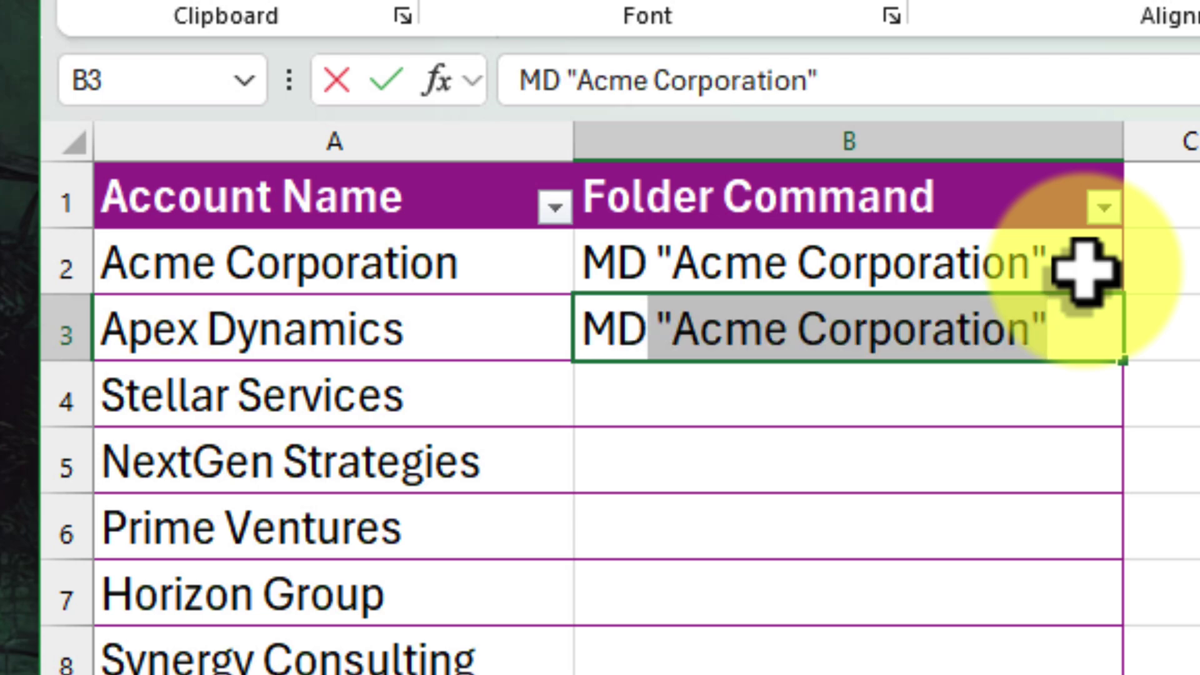
{"action": "type", "text": "\"Ape"}
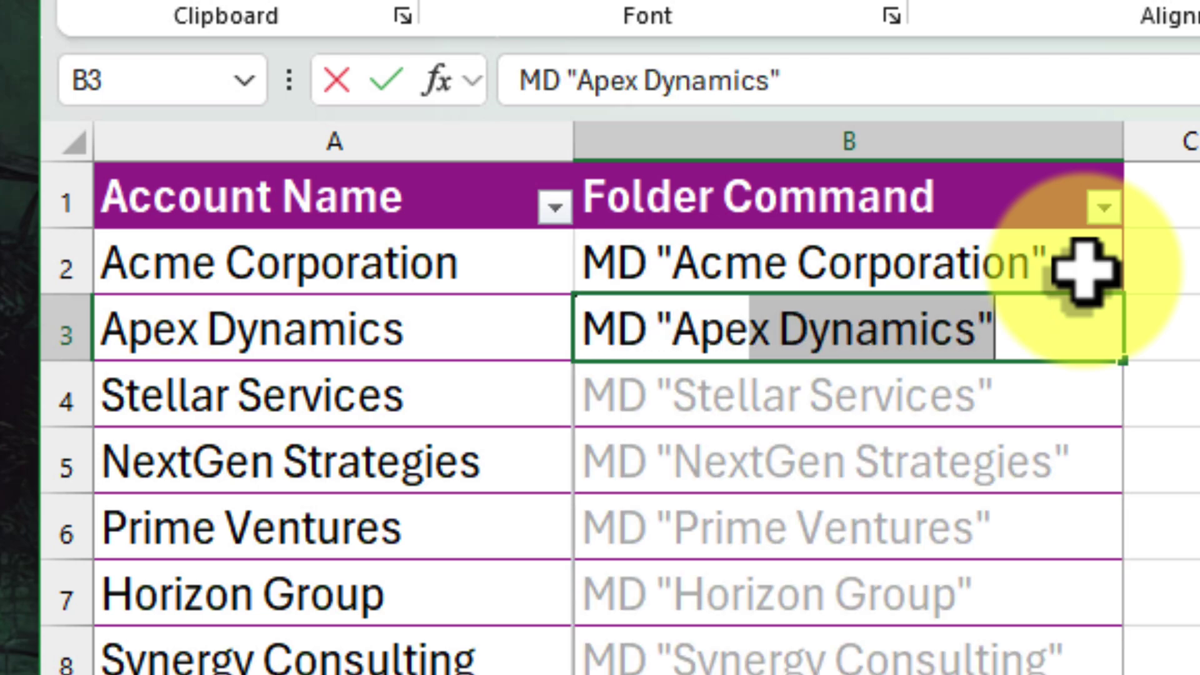
{"action": "type", "text": "x"}
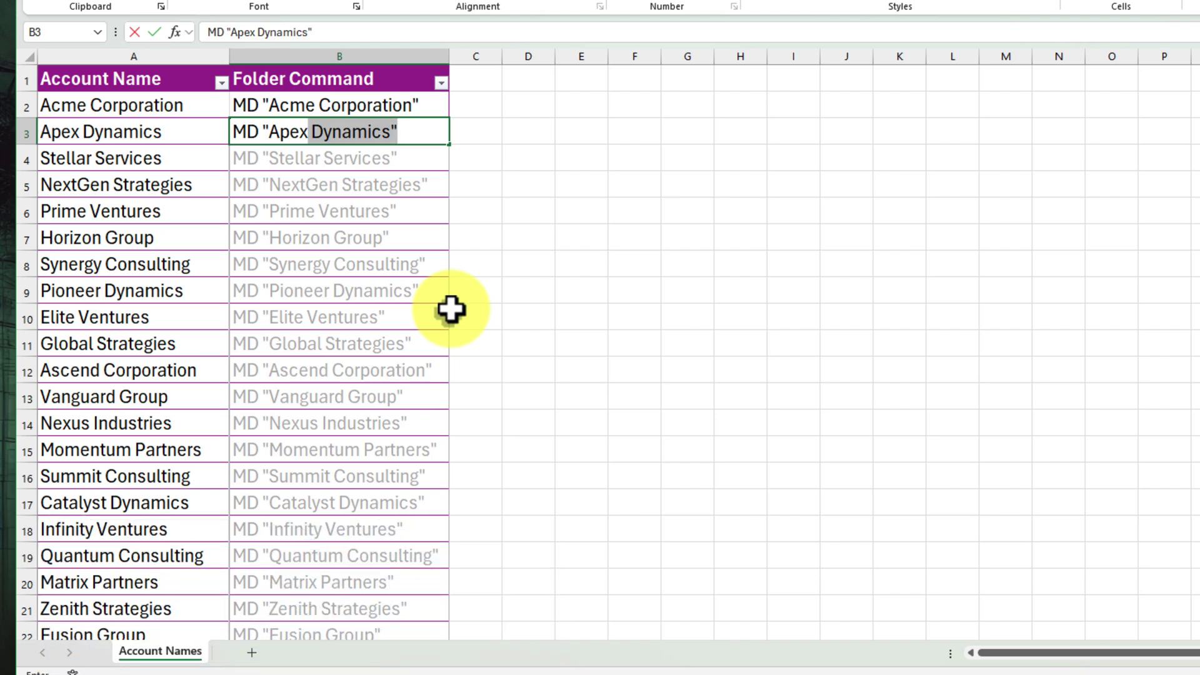
{"action": "key", "text": "Return"}
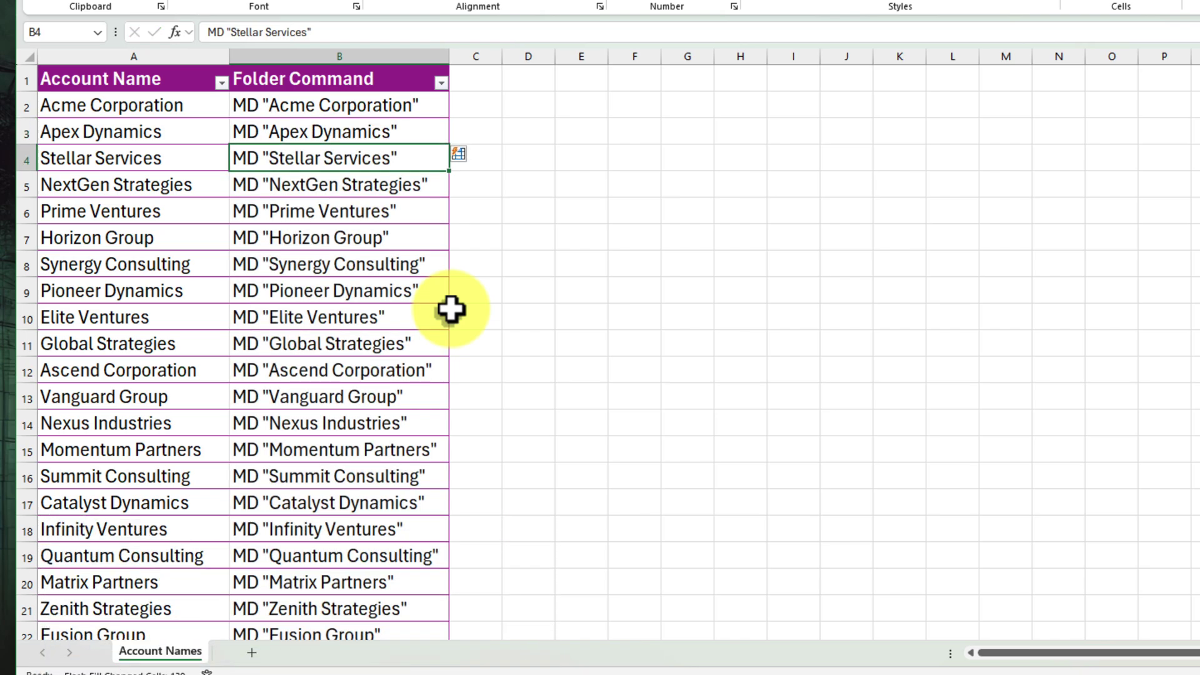
{"action": "scroll", "coordinate": [451, 309], "scroll_direction": "down", "scroll_amount": 12}
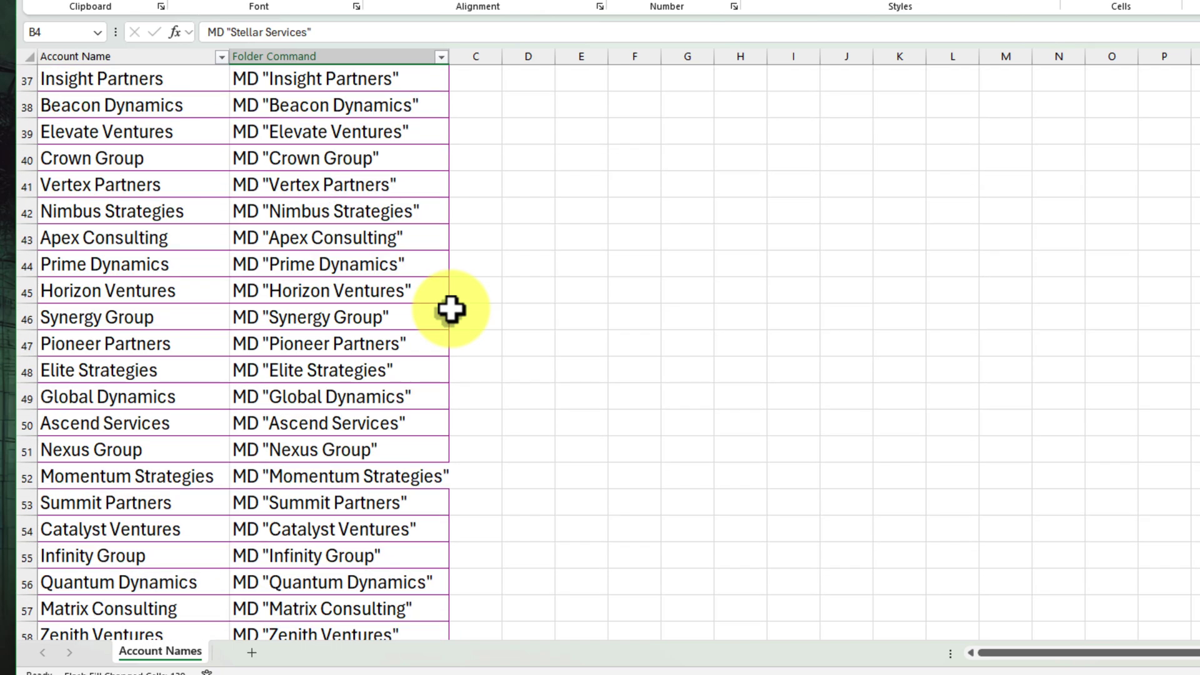
{"action": "scroll", "coordinate": [452, 309], "scroll_direction": "down", "scroll_amount": 16}
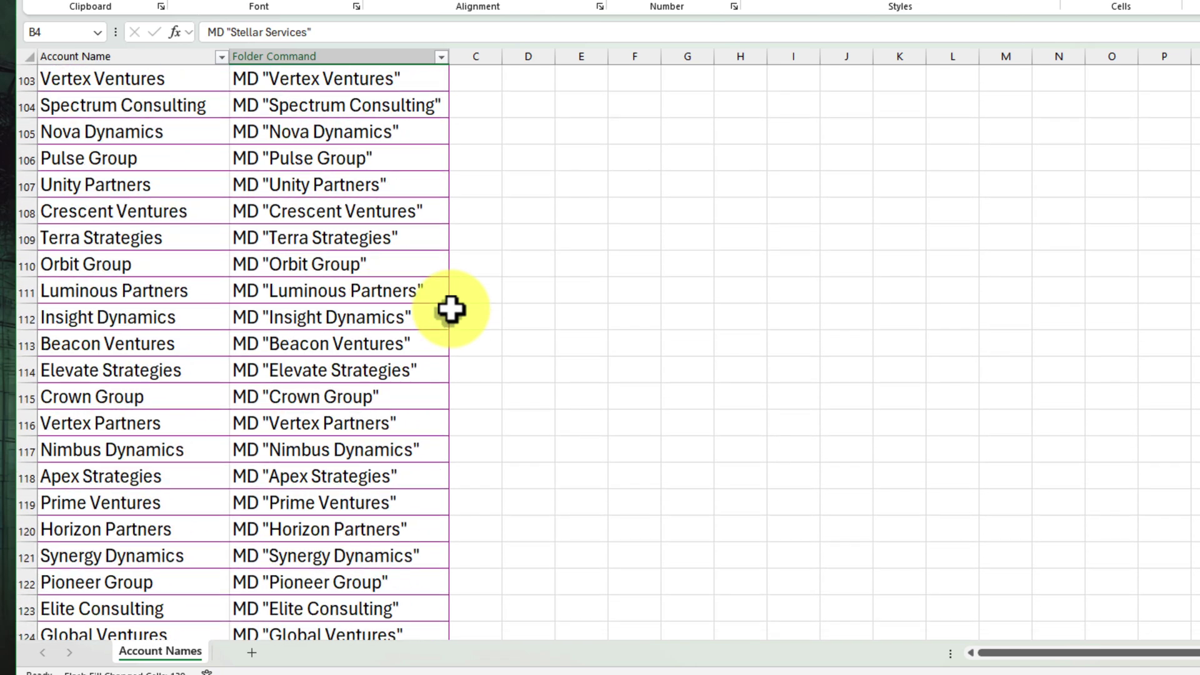
{"action": "scroll", "coordinate": [451, 308], "scroll_direction": "down", "scroll_amount": 10}
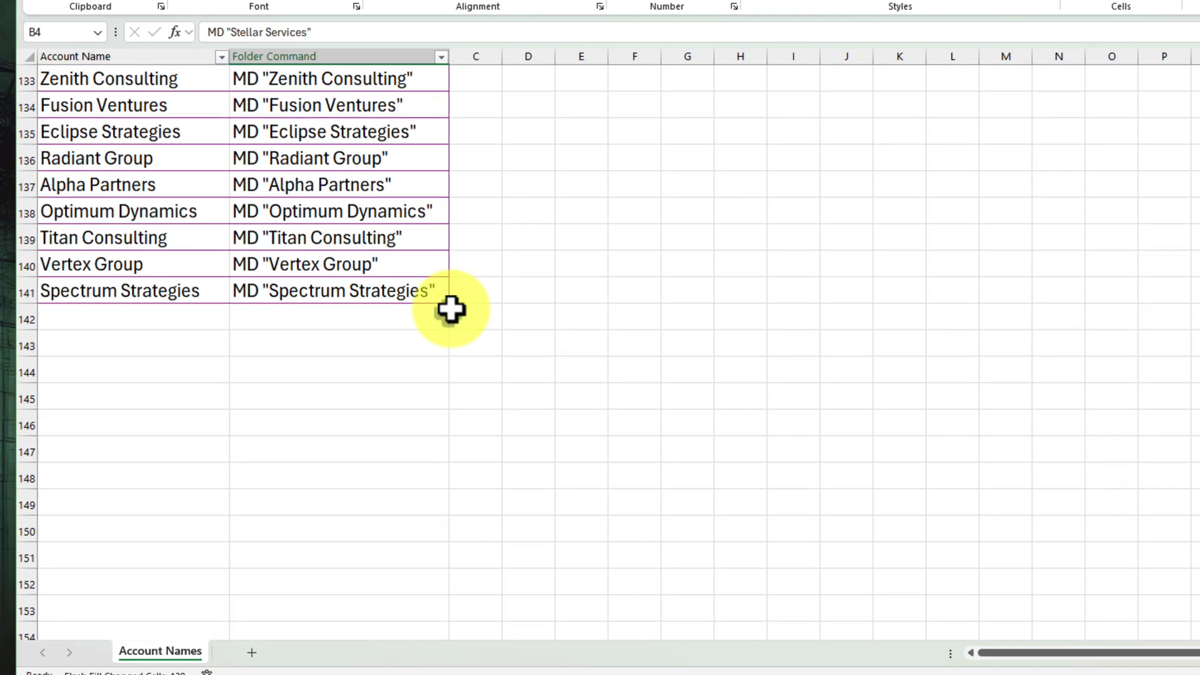
{"action": "scroll", "coordinate": [450, 309], "scroll_direction": "up", "scroll_amount": 20}
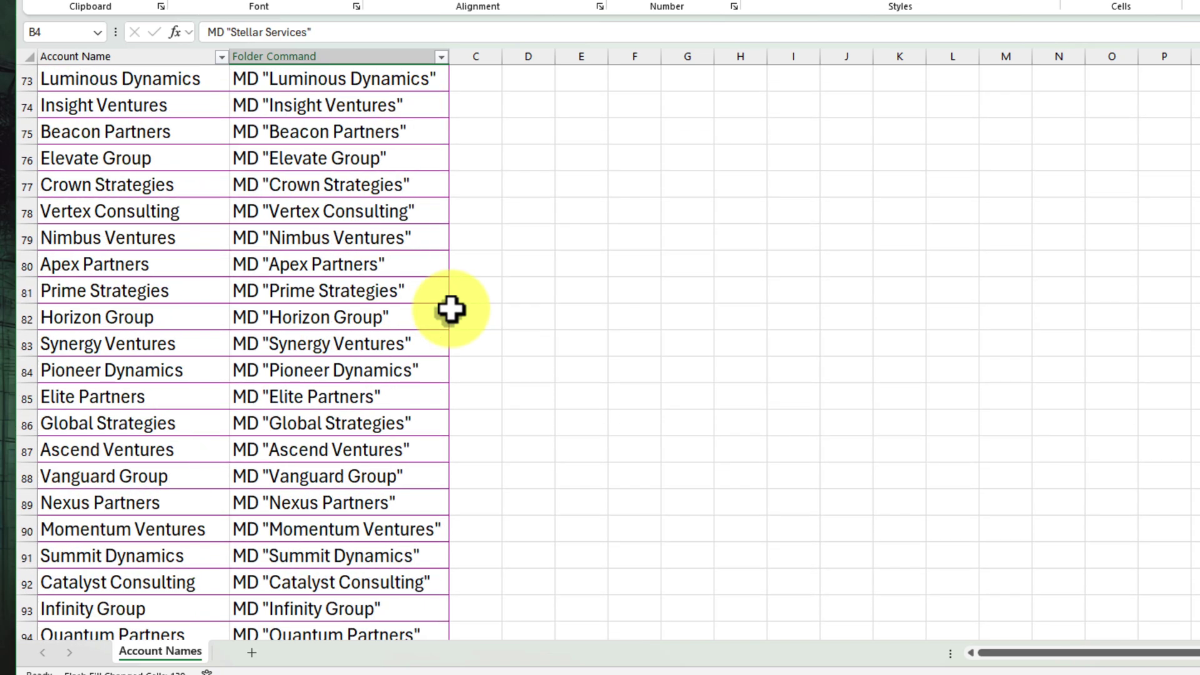
{"action": "scroll", "coordinate": [450, 308], "scroll_direction": "up", "scroll_amount": 19}
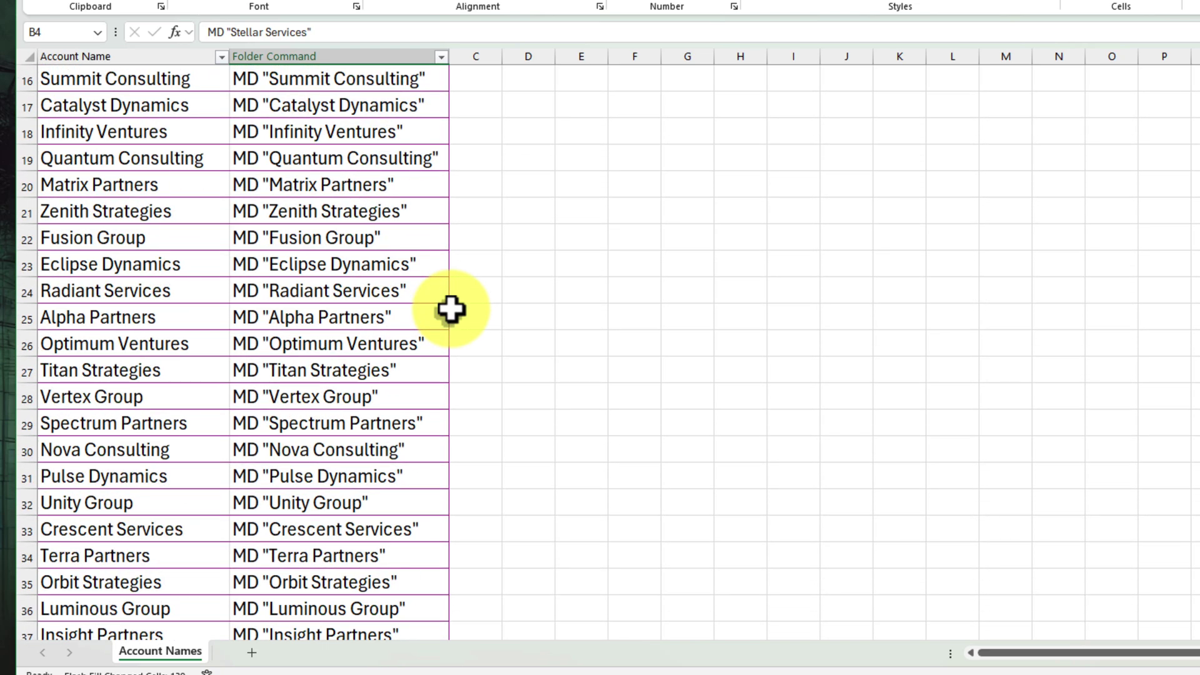
{"action": "scroll", "coordinate": [451, 308], "scroll_direction": "up", "scroll_amount": 5}
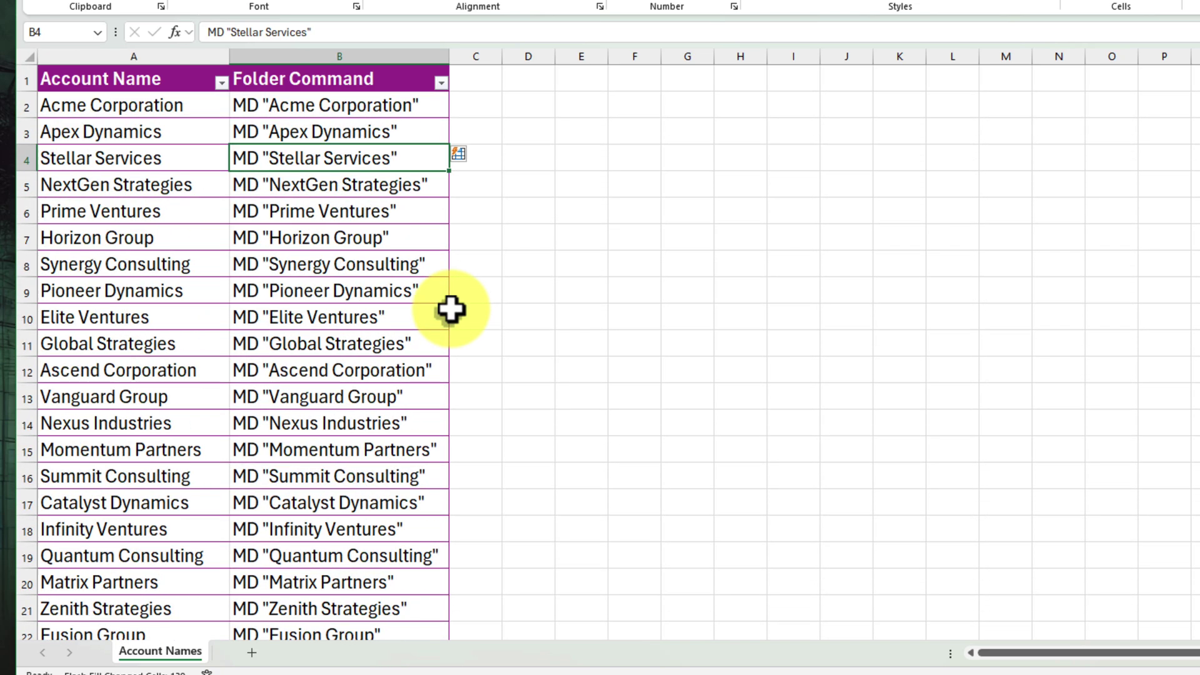
Step: Select B2 through B141 and copy the 140 MD folder commands
{"action": "left_click", "coordinate": [356, 106]}
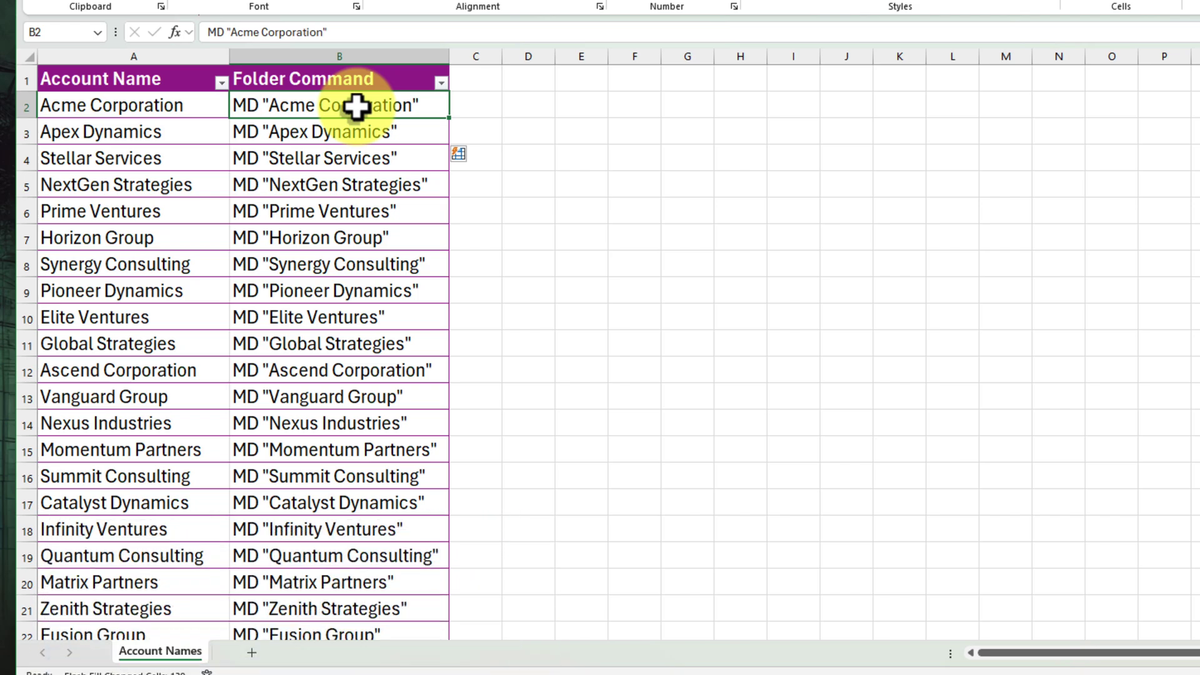
{"action": "key", "text": "ctrl+shift+Down"}
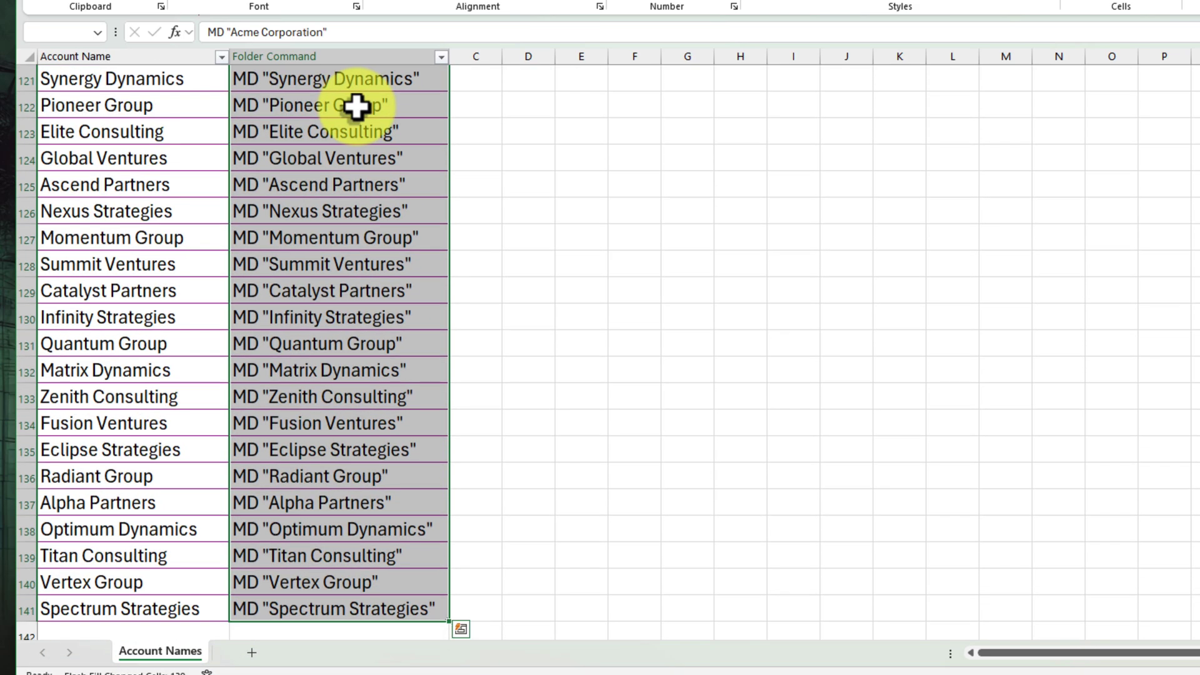
{"action": "right_click", "coordinate": [330, 99]}
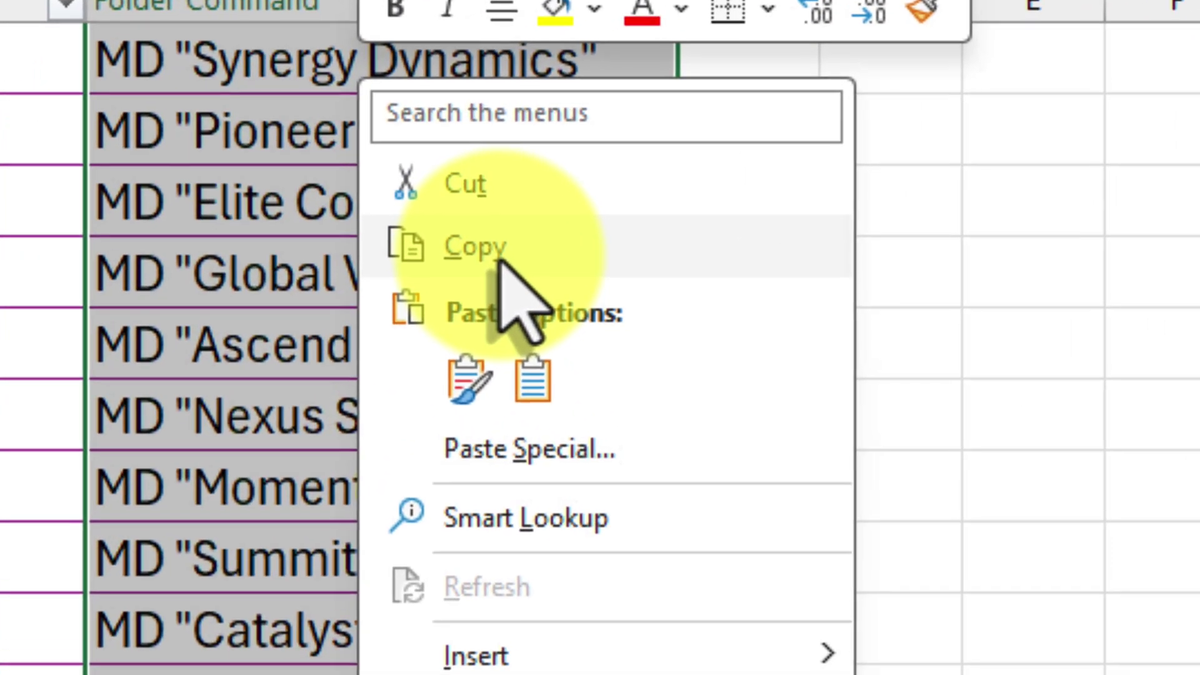
{"action": "left_click", "coordinate": [500, 260]}
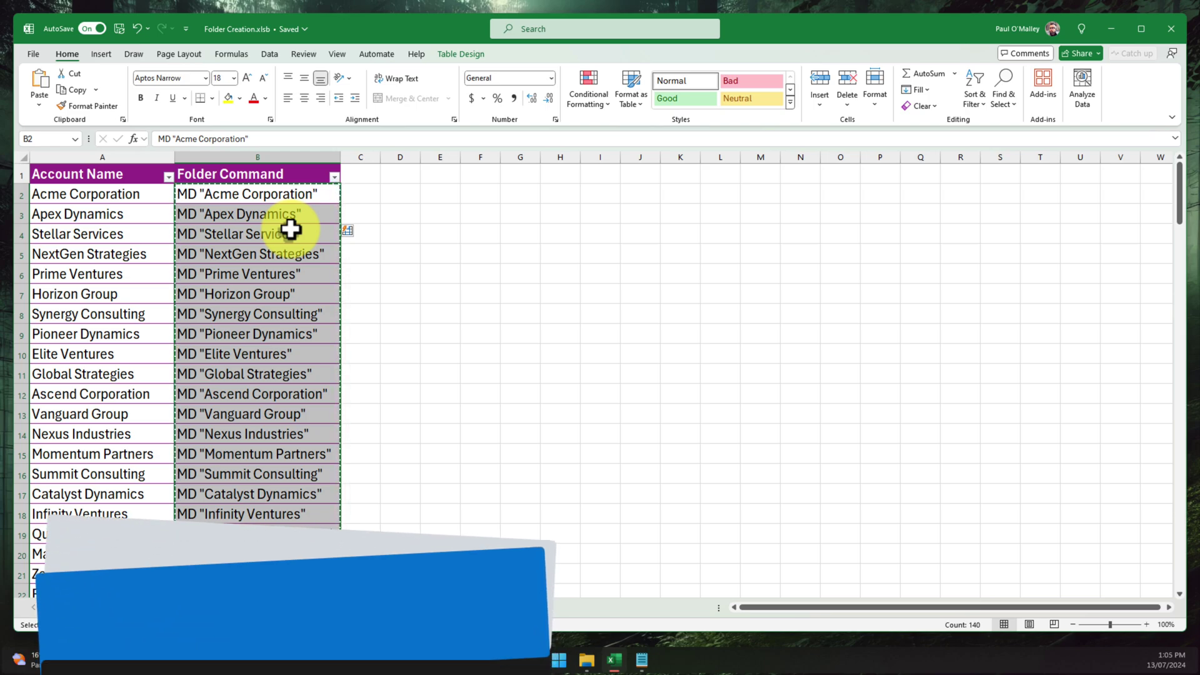
Step: Start a new Untitled Notepad document and place the cursor in it
{"action": "left_click", "coordinate": [642, 659]}
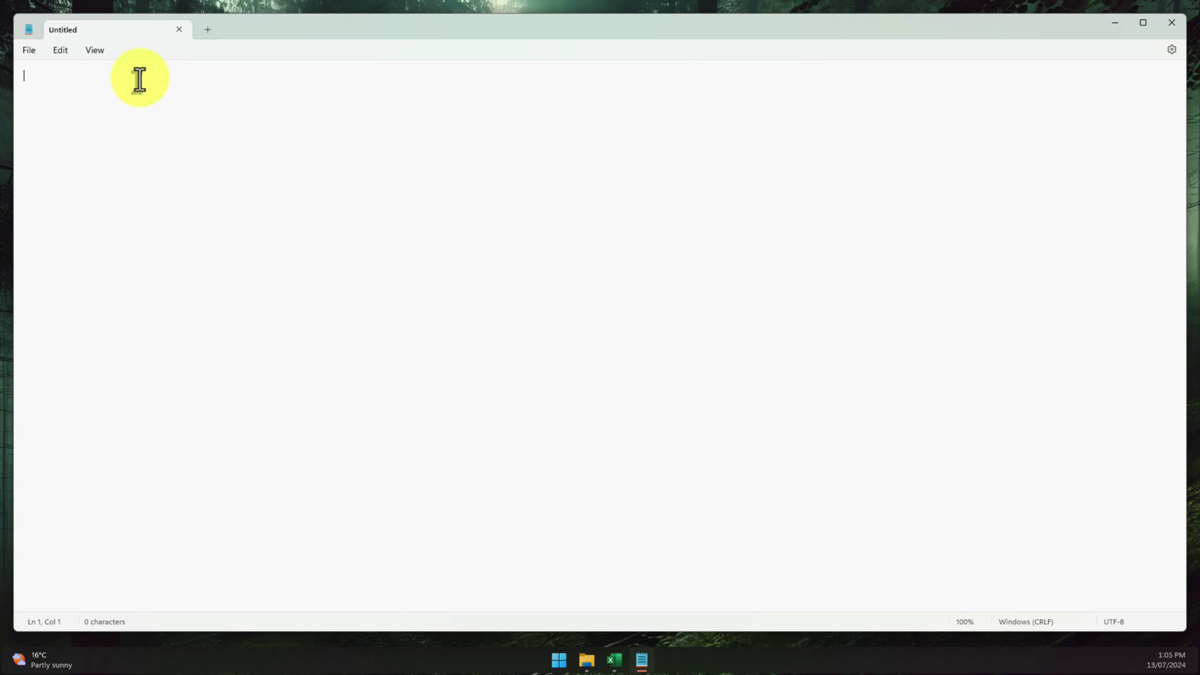
{"action": "left_click", "coordinate": [140, 78]}
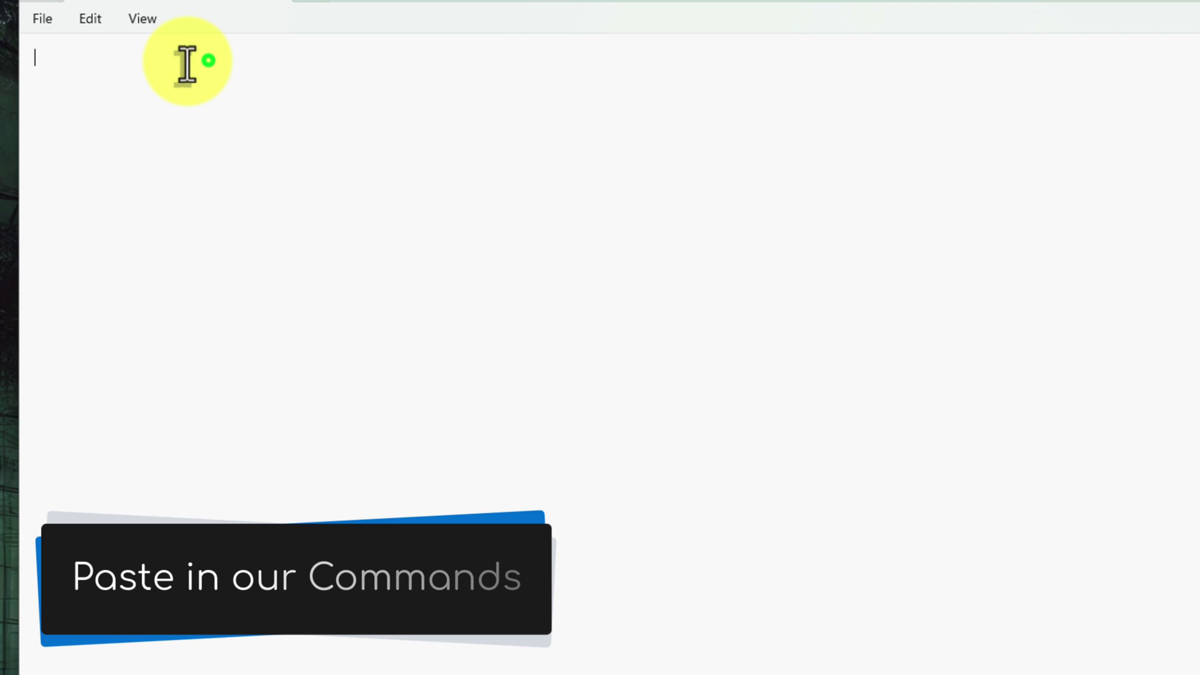
Step: Paste the copied MD folder commands into the Notepad document, one per line
{"action": "right_click", "coordinate": [186, 63]}
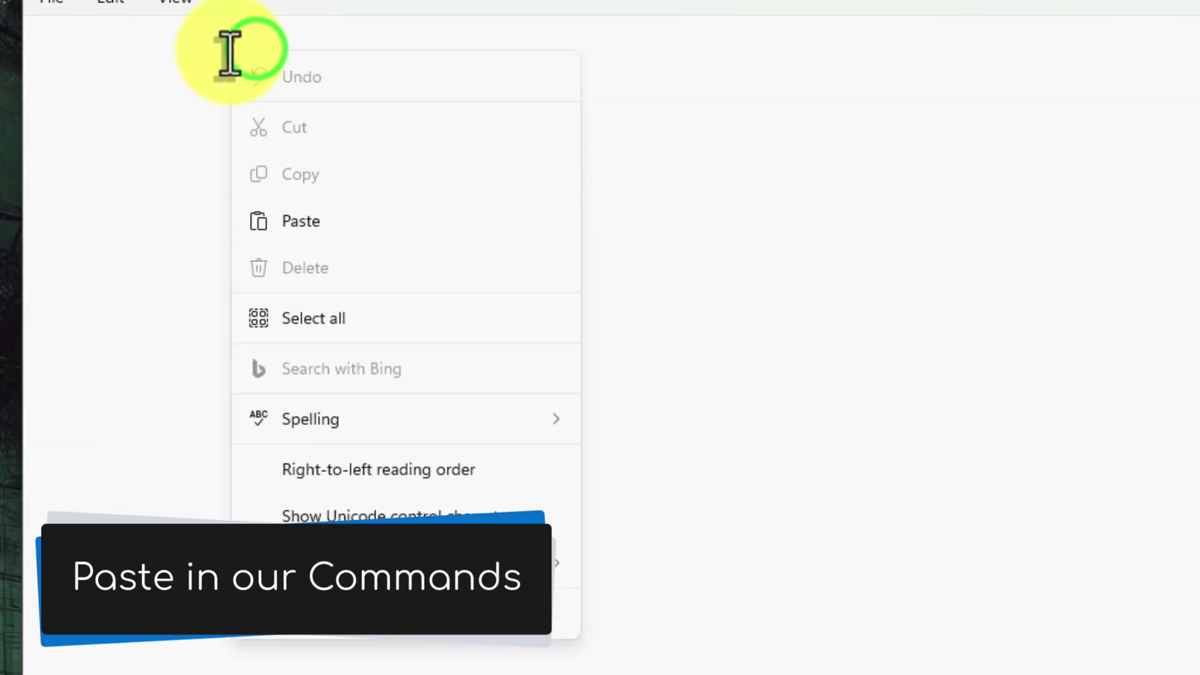
{"action": "left_click", "coordinate": [311, 220]}
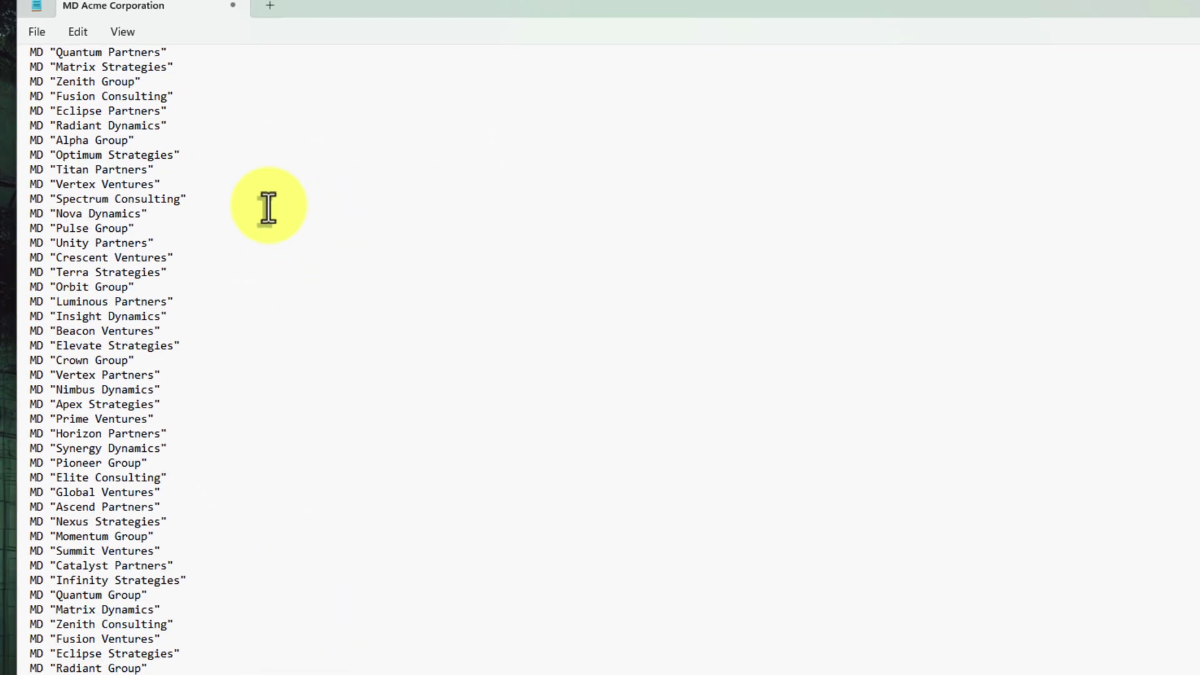
{"action": "scroll", "coordinate": [208, 185], "scroll_direction": "up", "scroll_amount": 9}
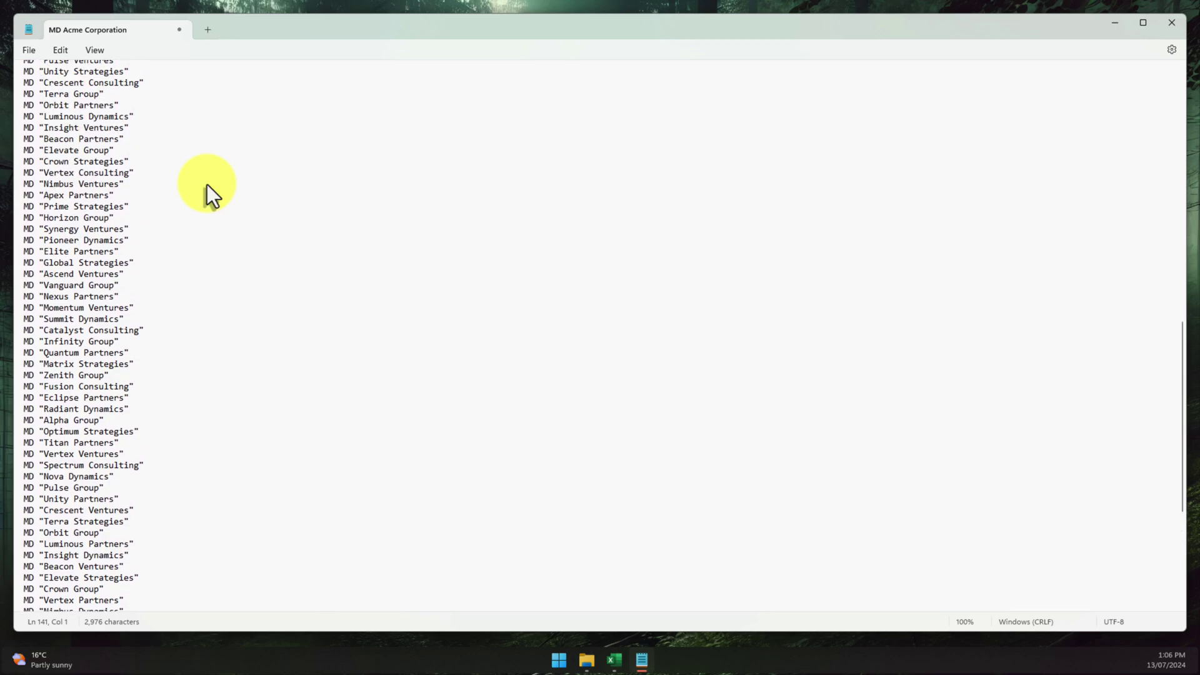
{"action": "scroll", "coordinate": [207, 185], "scroll_direction": "up", "scroll_amount": 15}
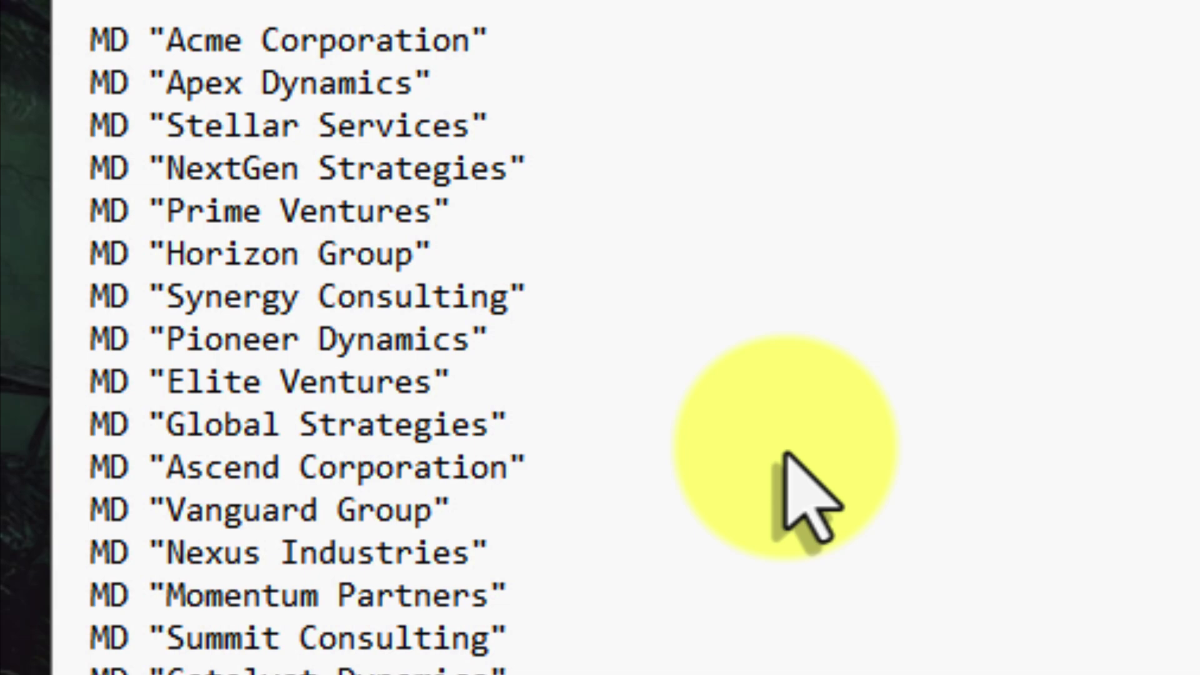
{"action": "left_click", "coordinate": [54, 75]}
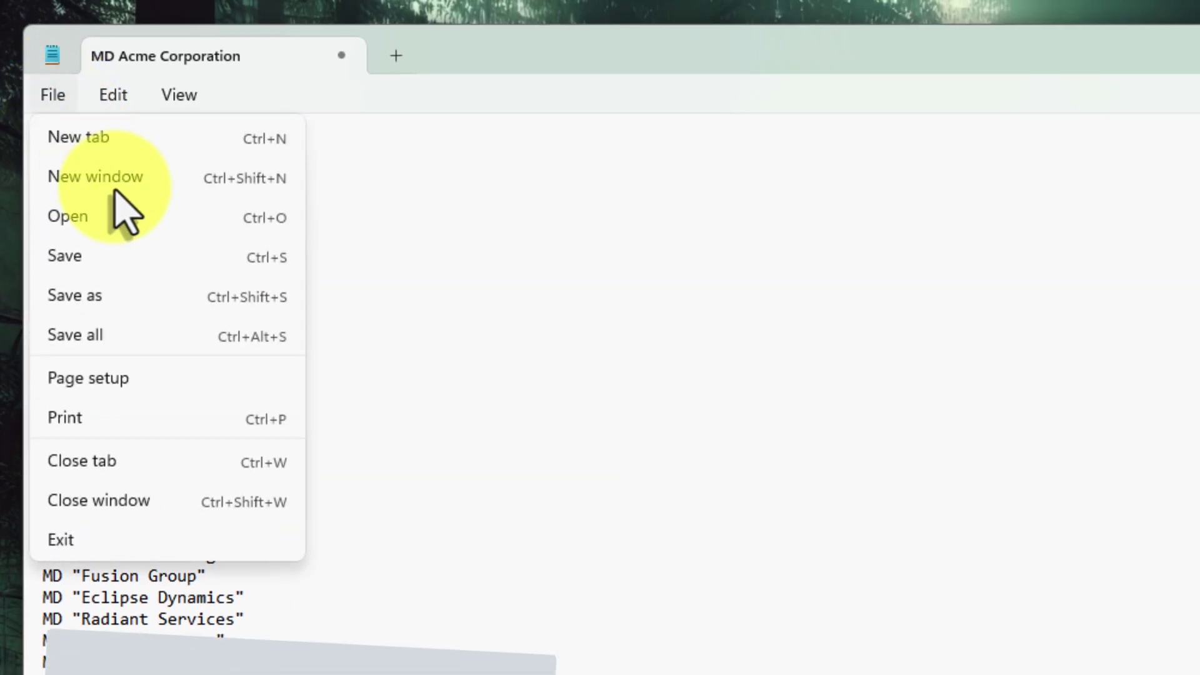
Step: Save the document as Create Folders.bat with file type All files (*.*)
{"action": "left_click", "coordinate": [183, 298]}
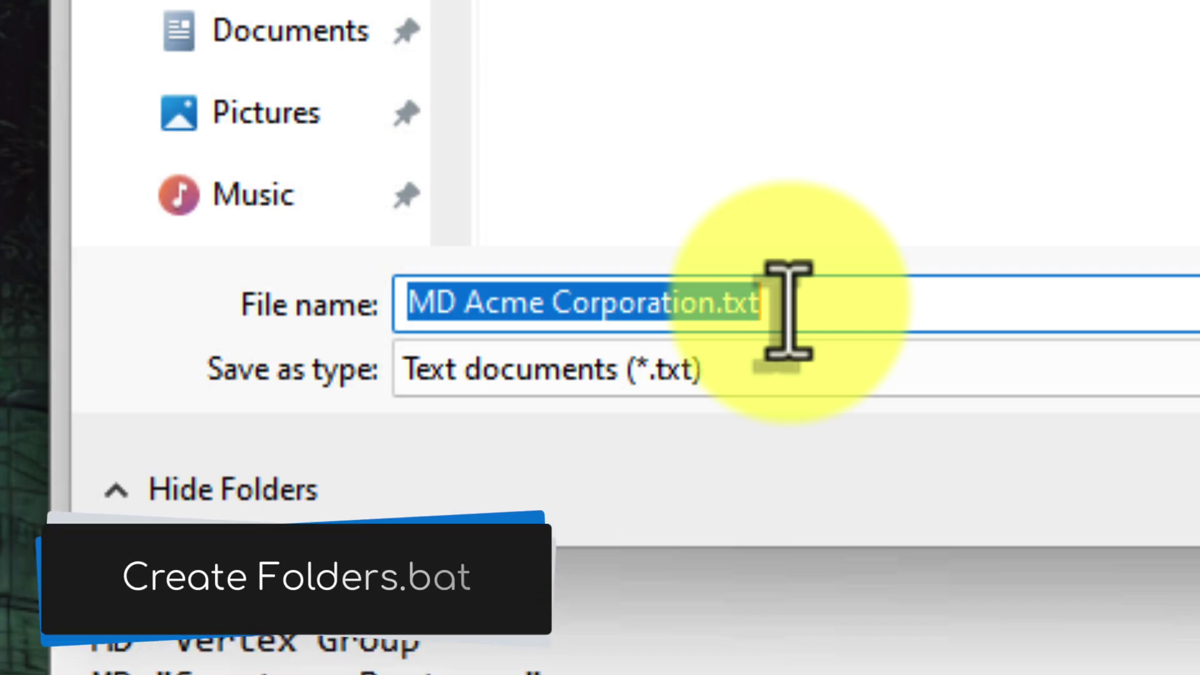
{"action": "type", "text": "Create F"}
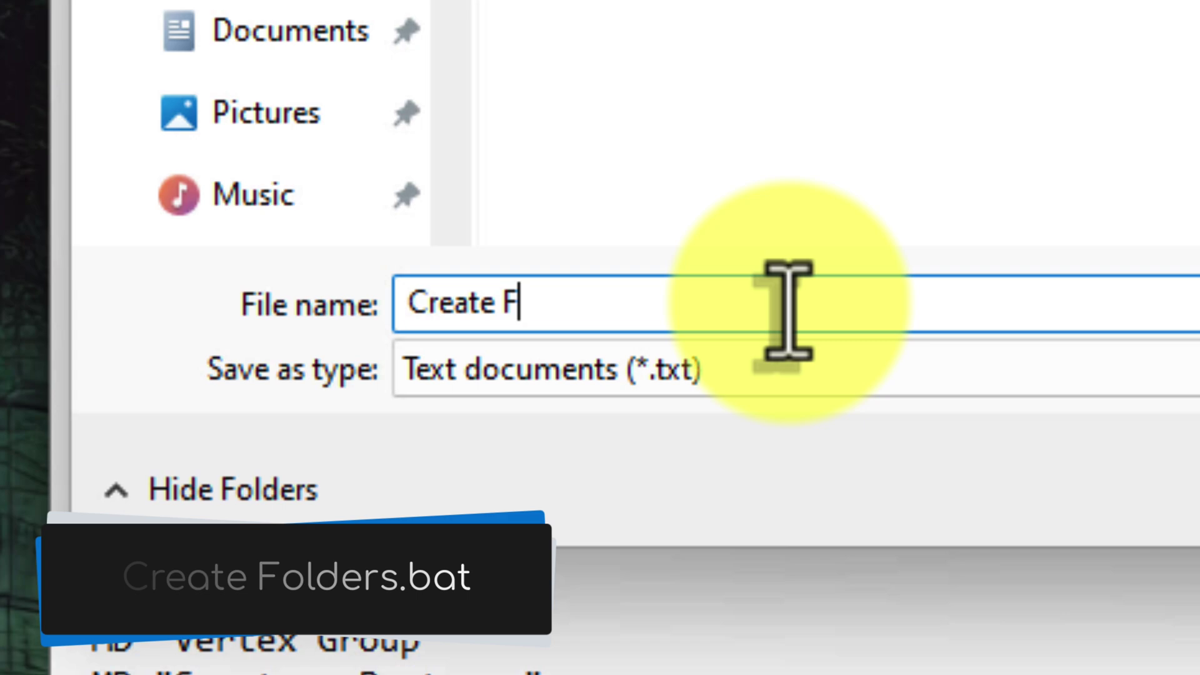
{"action": "type", "text": "olders"}
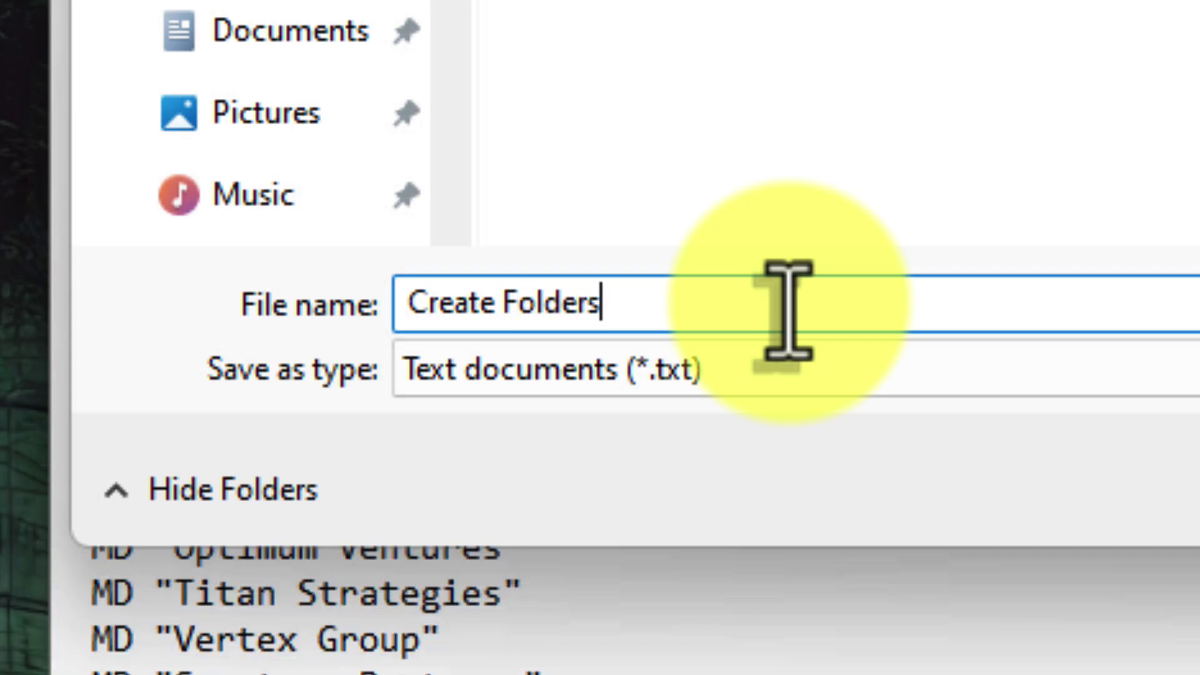
{"action": "type", "text": ".bat"}
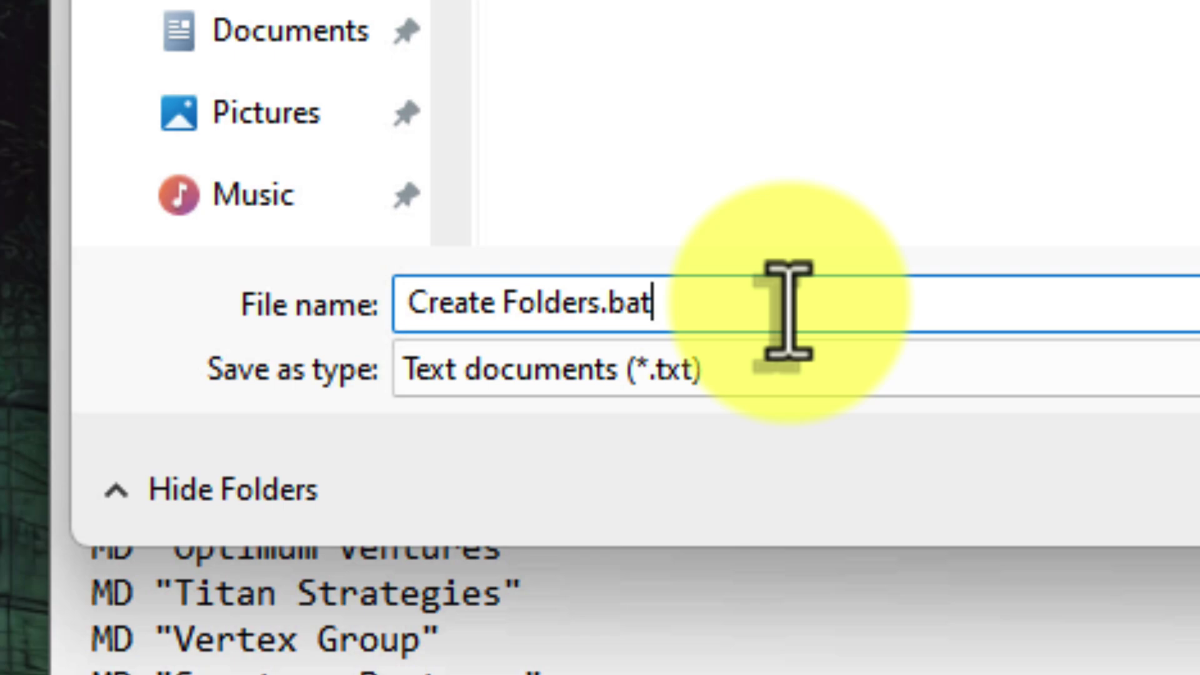
{"action": "left_click", "coordinate": [789, 311]}
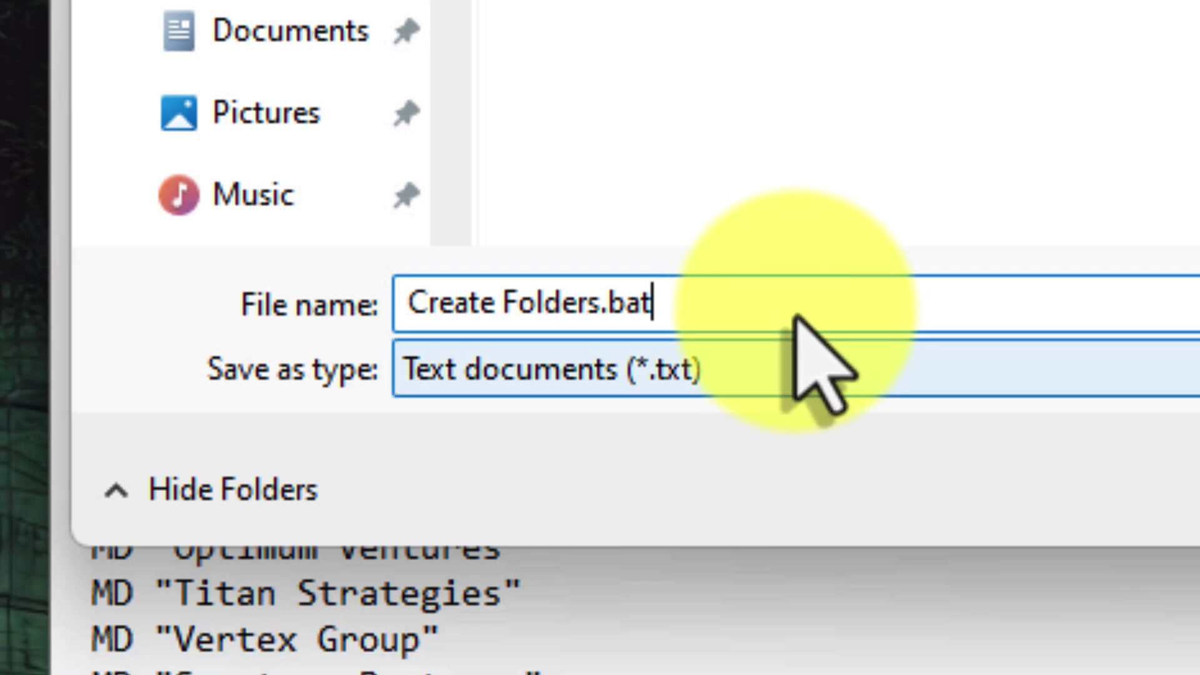
{"action": "left_click", "coordinate": [844, 378]}
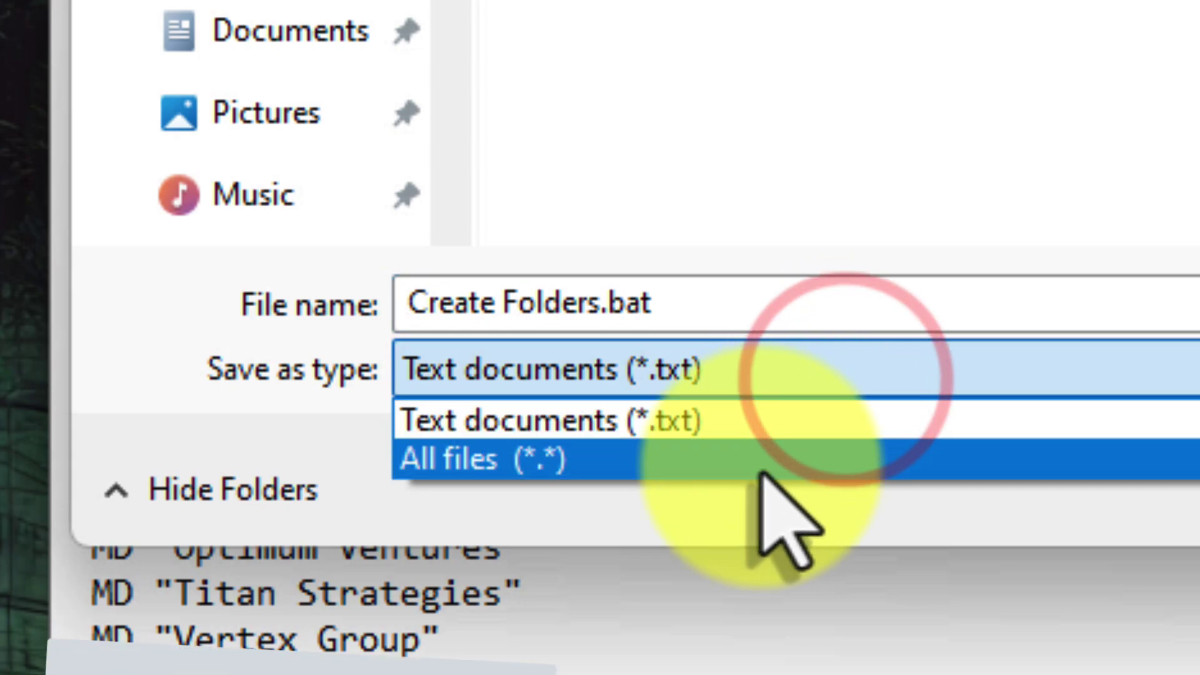
{"action": "left_click", "coordinate": [762, 468]}
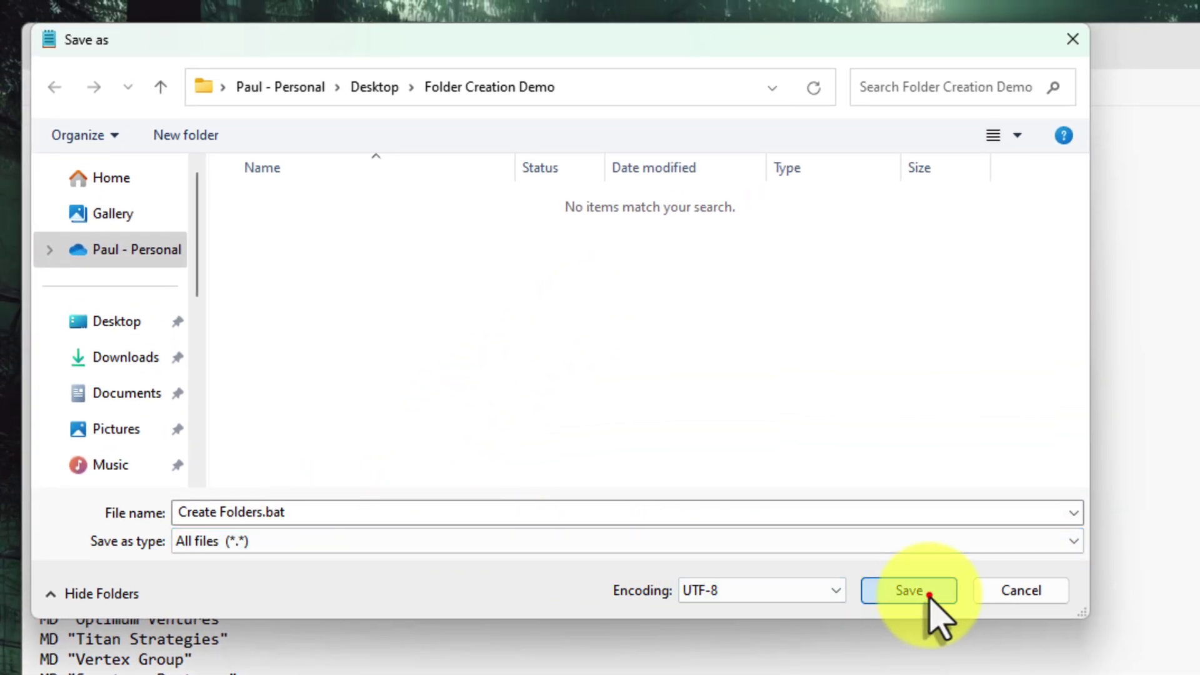
{"action": "left_click", "coordinate": [929, 595]}
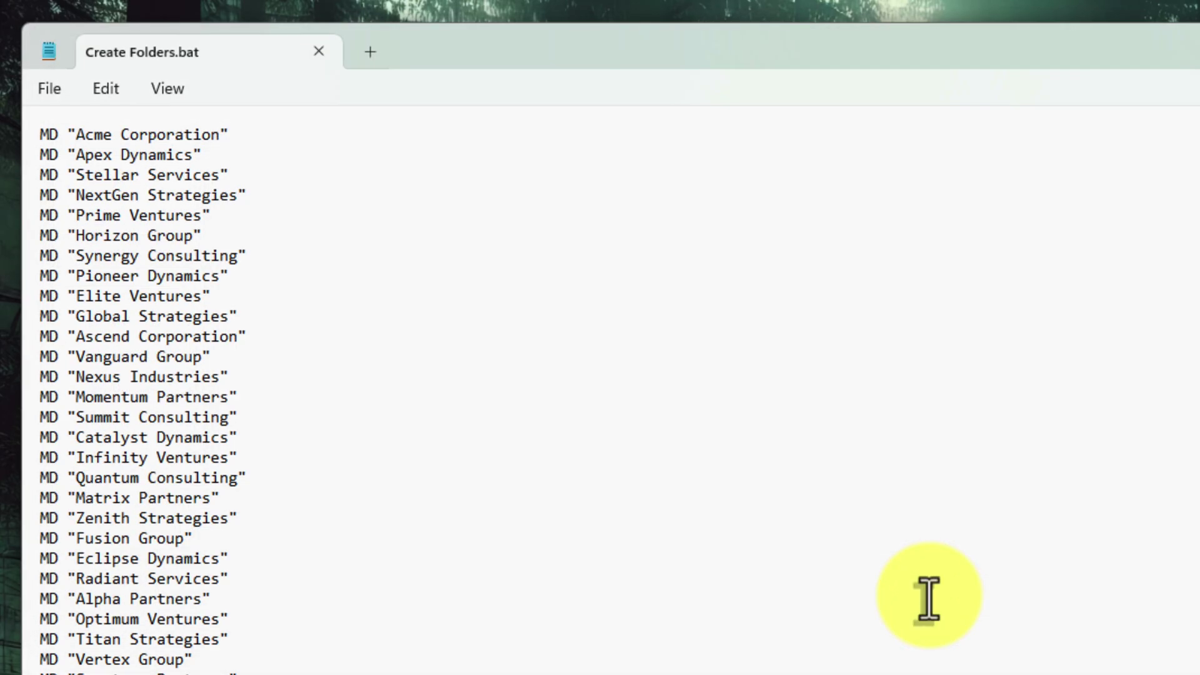
Step: Run Create Folders.bat from the Folder Creation Demo folder to create the account folders
{"action": "left_click", "coordinate": [588, 659]}
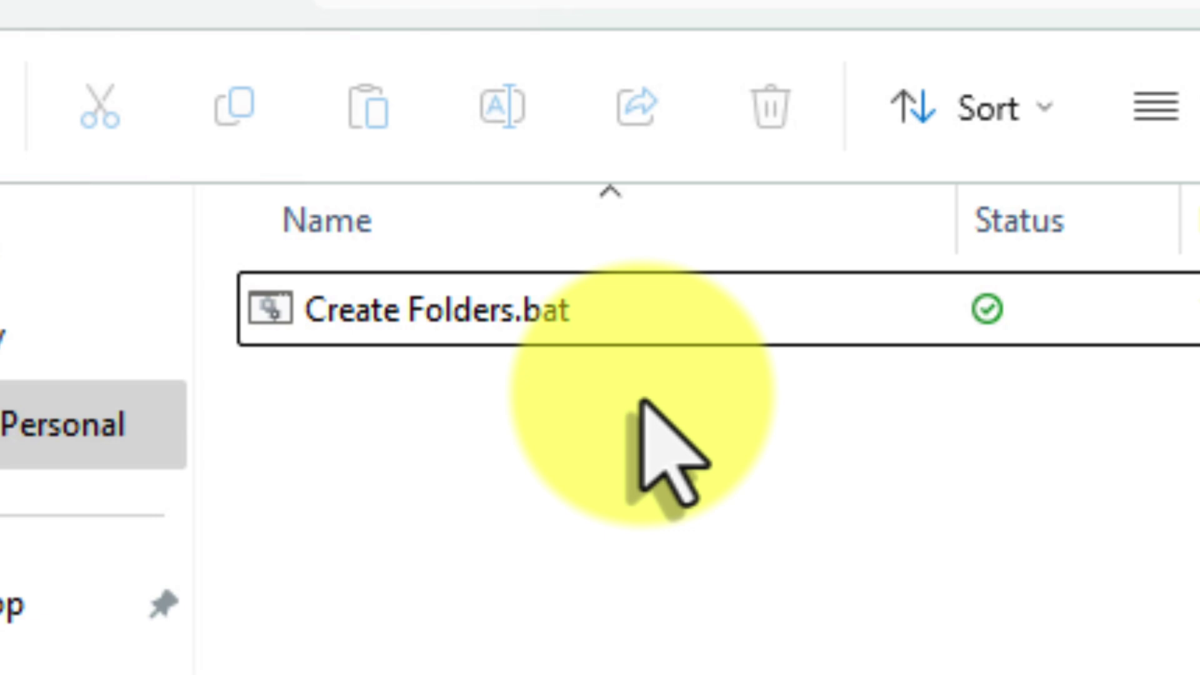
{"action": "left_click", "coordinate": [555, 291]}
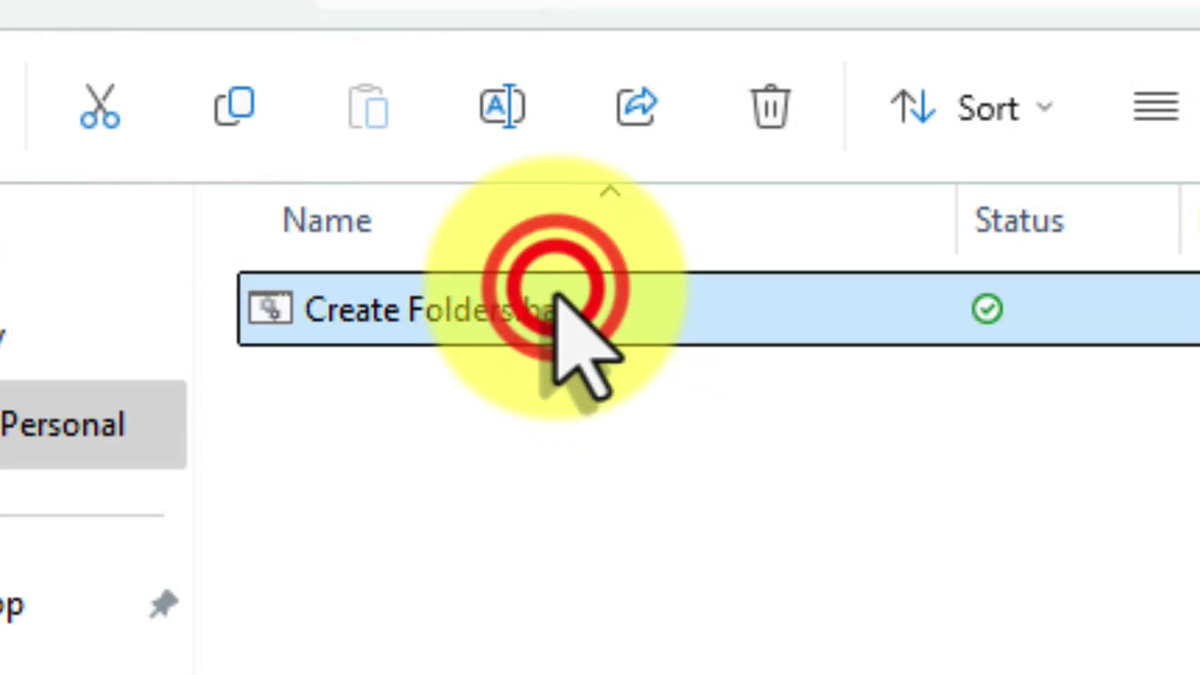
{"action": "double_click", "coordinate": [555, 295]}
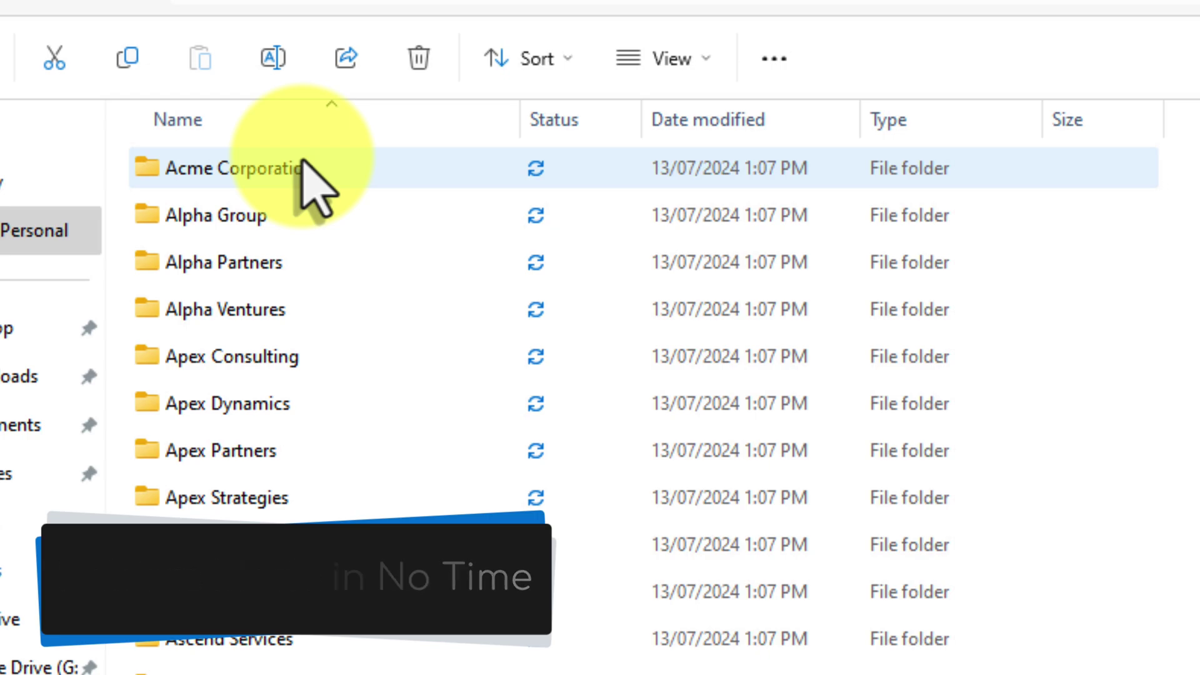
{"action": "scroll", "coordinate": [319, 188], "scroll_direction": "down", "scroll_amount": 2}
{"action": "scroll", "coordinate": [319, 188], "scroll_direction": "down", "scroll_amount": 4}
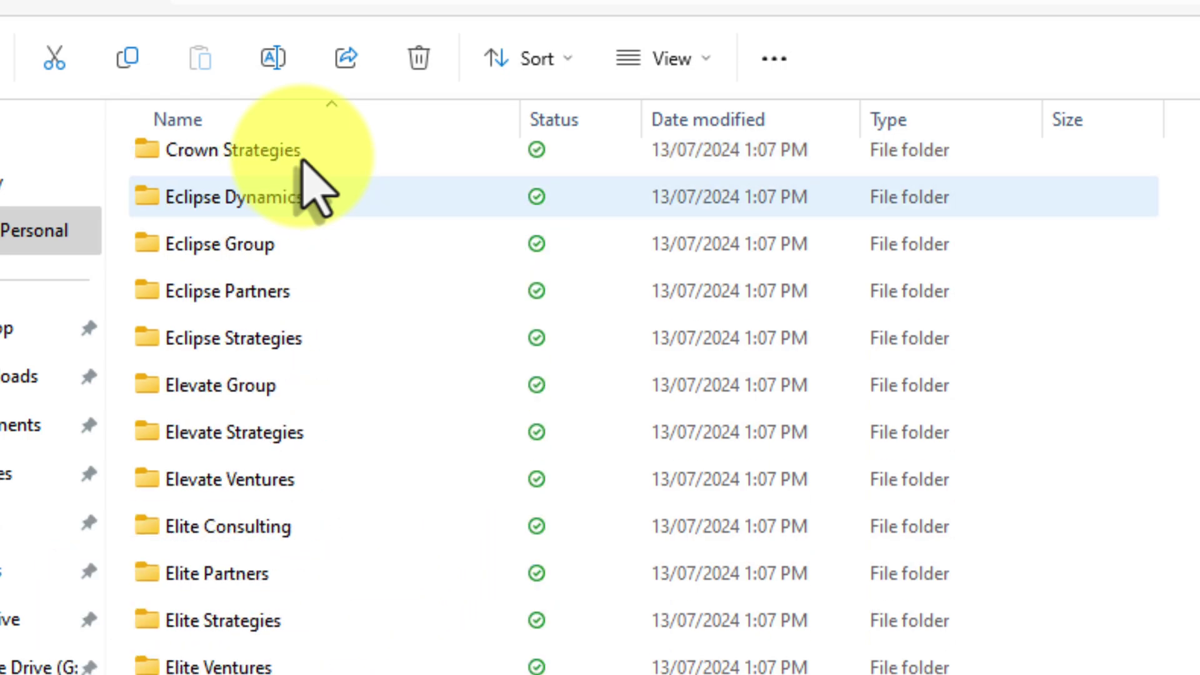
{"action": "scroll", "coordinate": [315, 188], "scroll_direction": "down", "scroll_amount": 11}
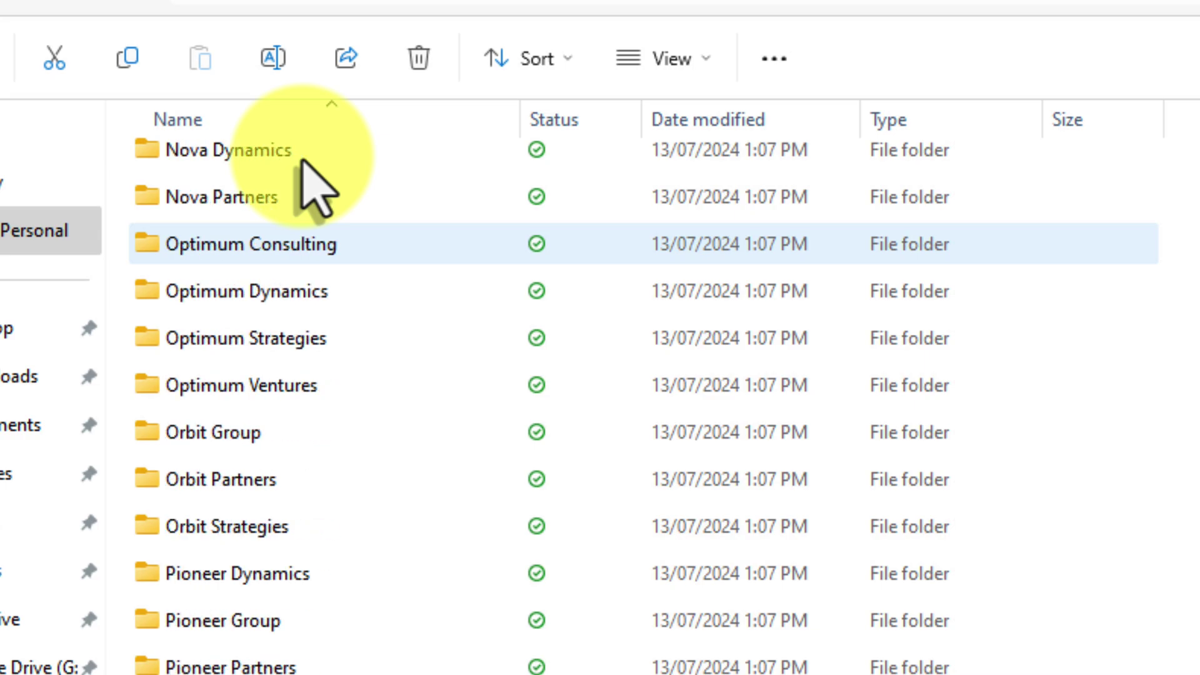
{"action": "scroll", "coordinate": [316, 187], "scroll_direction": "down", "scroll_amount": 7}
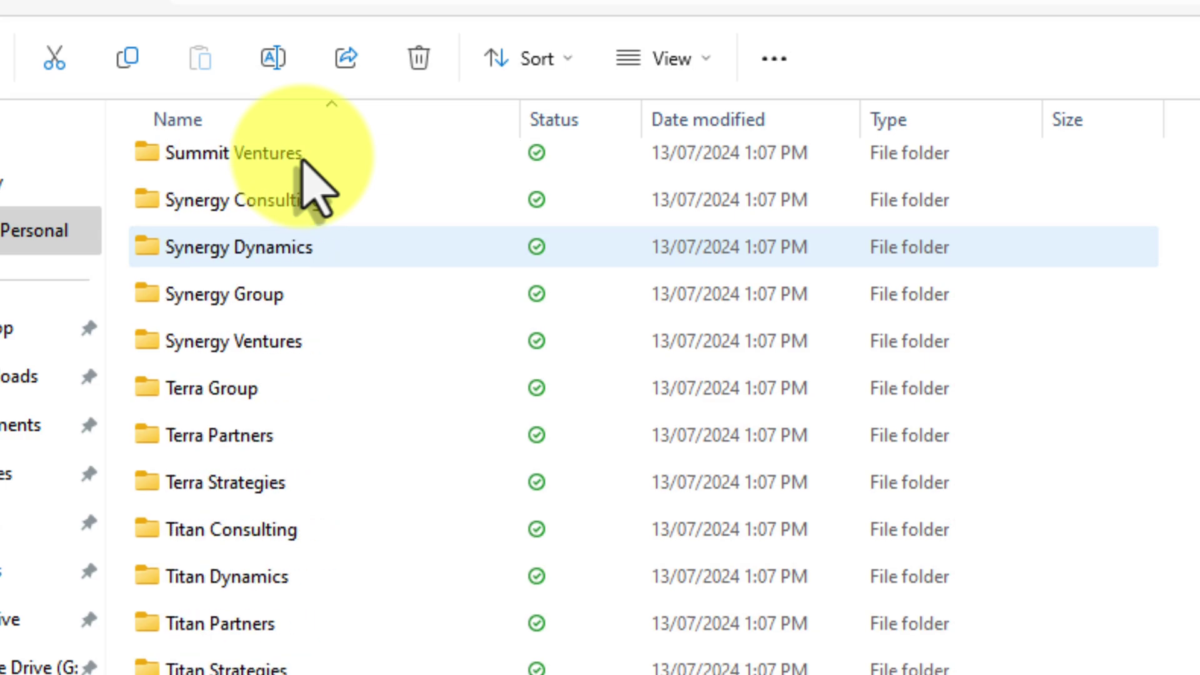
{"action": "key", "text": "Down"}
{"action": "key", "text": "Down"}
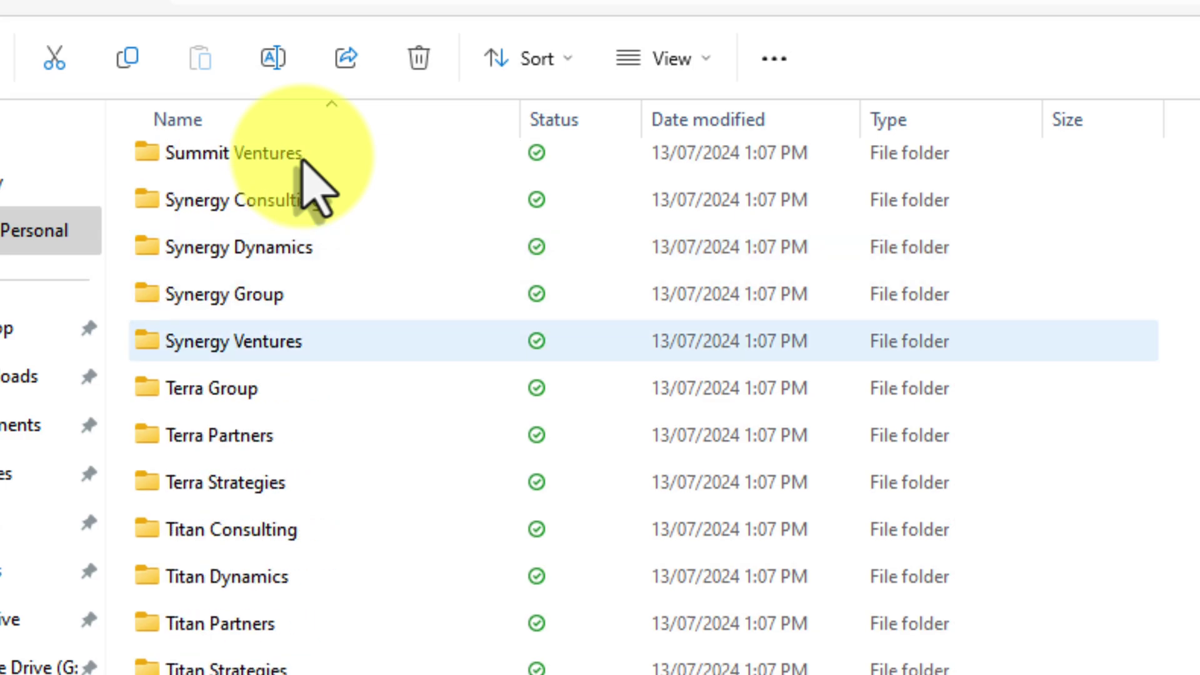
{"action": "key", "text": "Page_Up"}
{"action": "key", "text": "Page_Up"}
{"action": "key", "text": "Page_Up"}
{"action": "key", "text": "Page_Up"}
{"action": "key", "text": "Page_Up"}
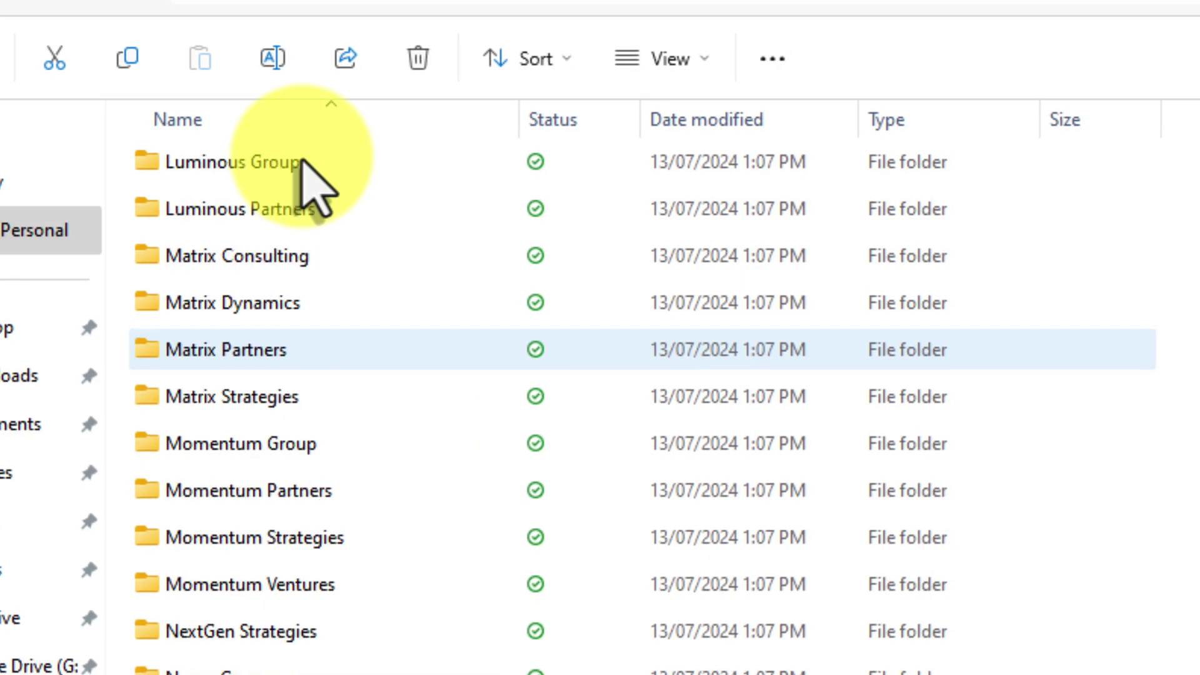
{"action": "key", "text": "Page_Up"}
{"action": "key", "text": "Page_Up"}
{"action": "key", "text": "Page_Up"}
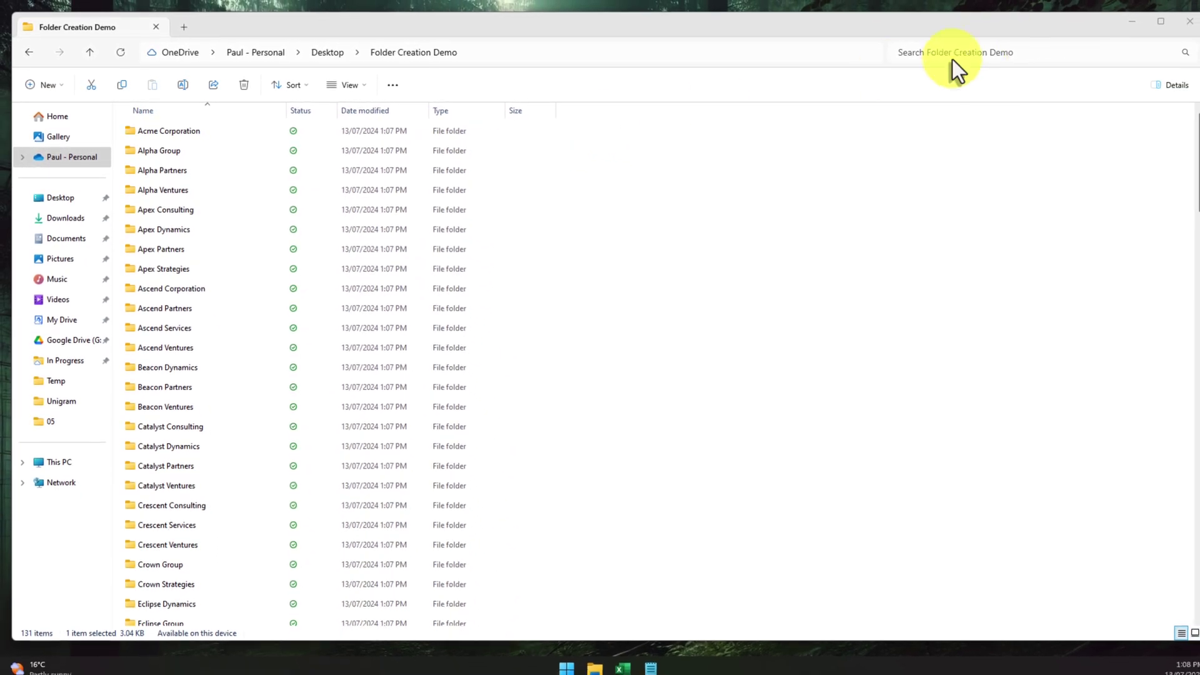
Step: Minimise the File Explorer, Notepad and Excel windows to reveal the bare desktop
{"action": "left_click", "coordinate": [1114, 27]}
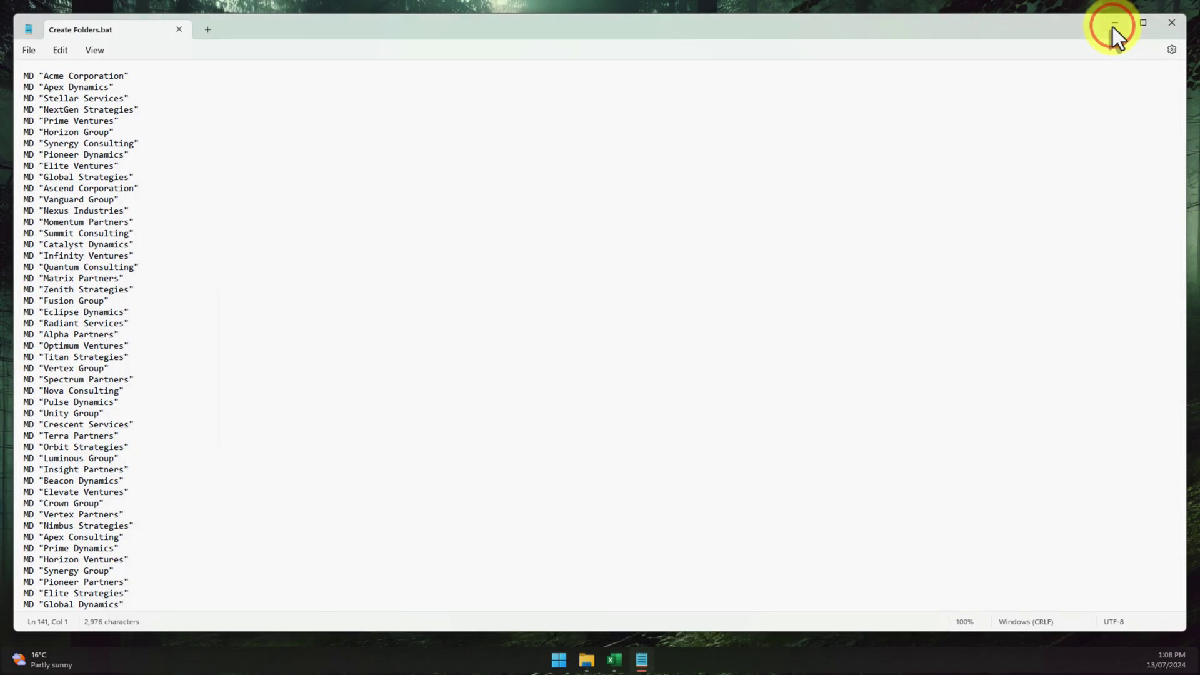
{"action": "left_click", "coordinate": [1114, 28]}
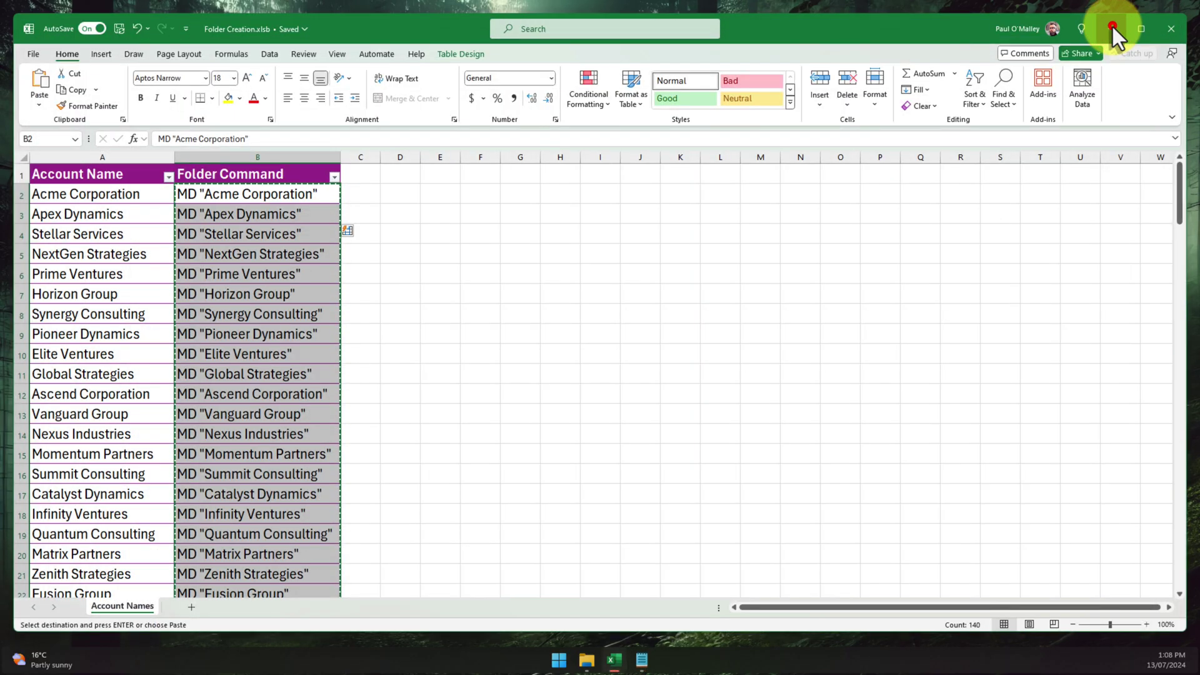
{"action": "left_click", "coordinate": [1113, 27]}
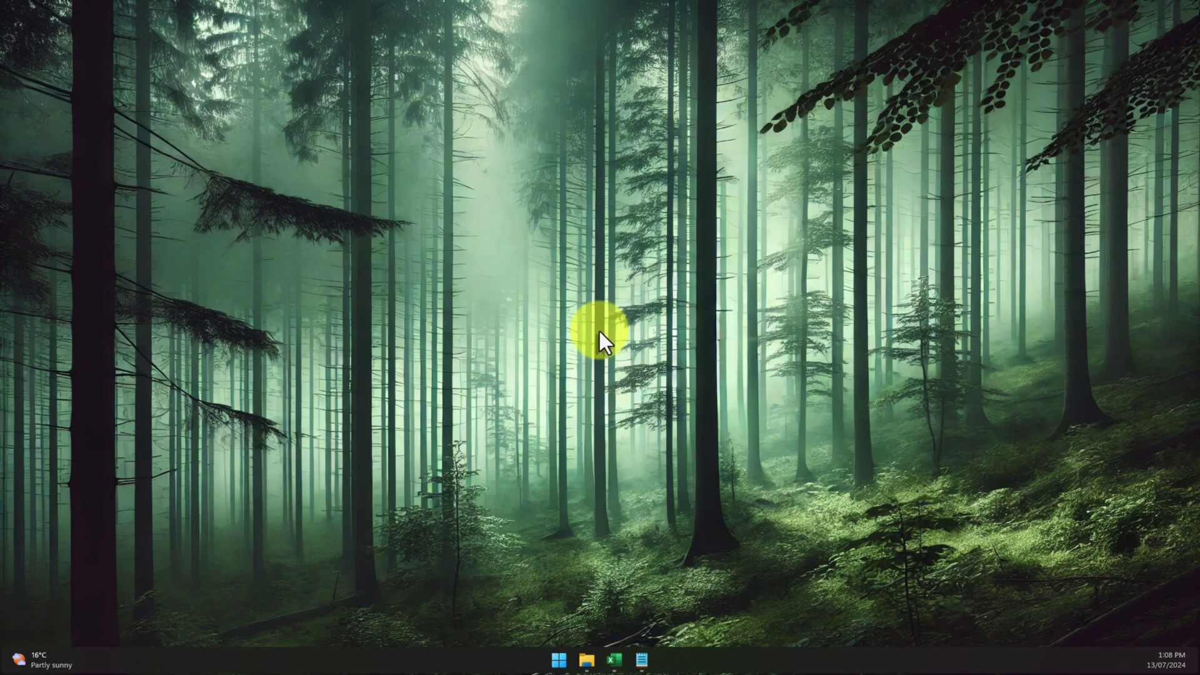